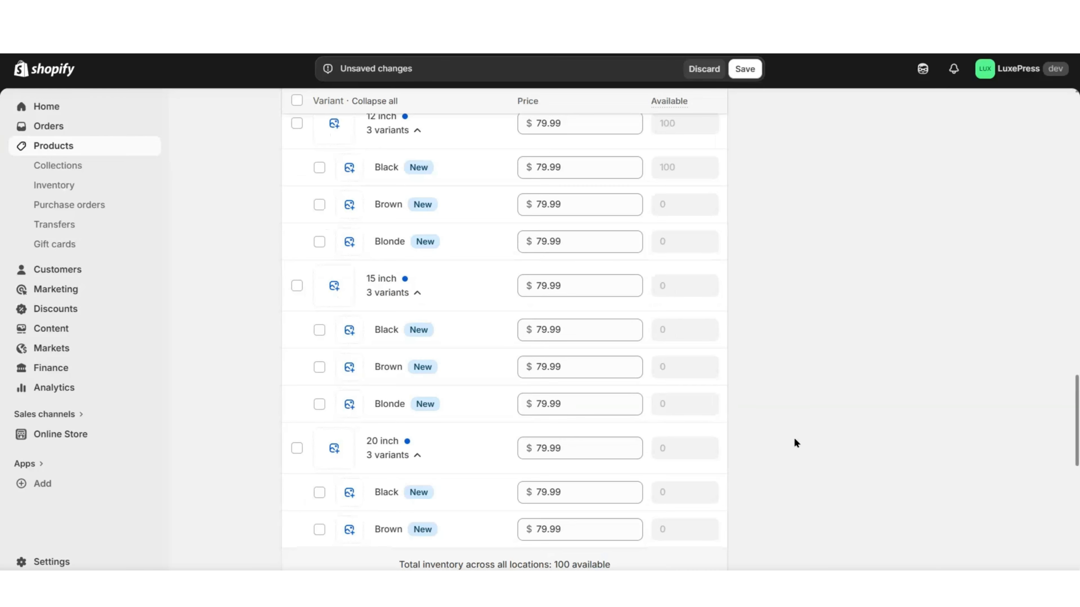
# Step: Save the product with its new length and color variants and open all nine variants for bulk editing
pyautogui.scroll(1, 795, 440)
pyautogui.scroll(3, 796, 443)
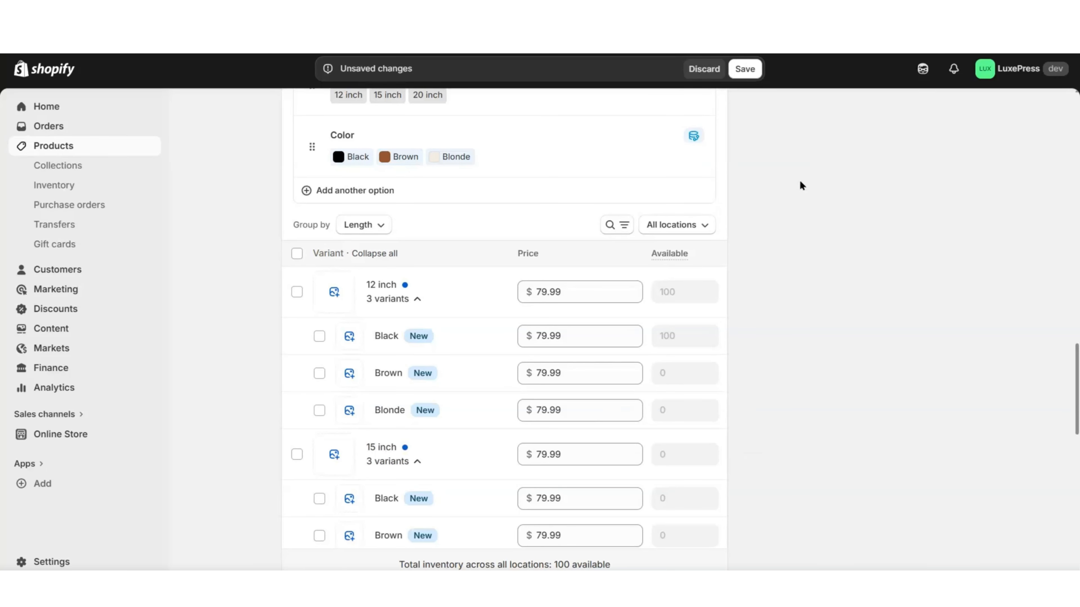
pyautogui.click(745, 69)
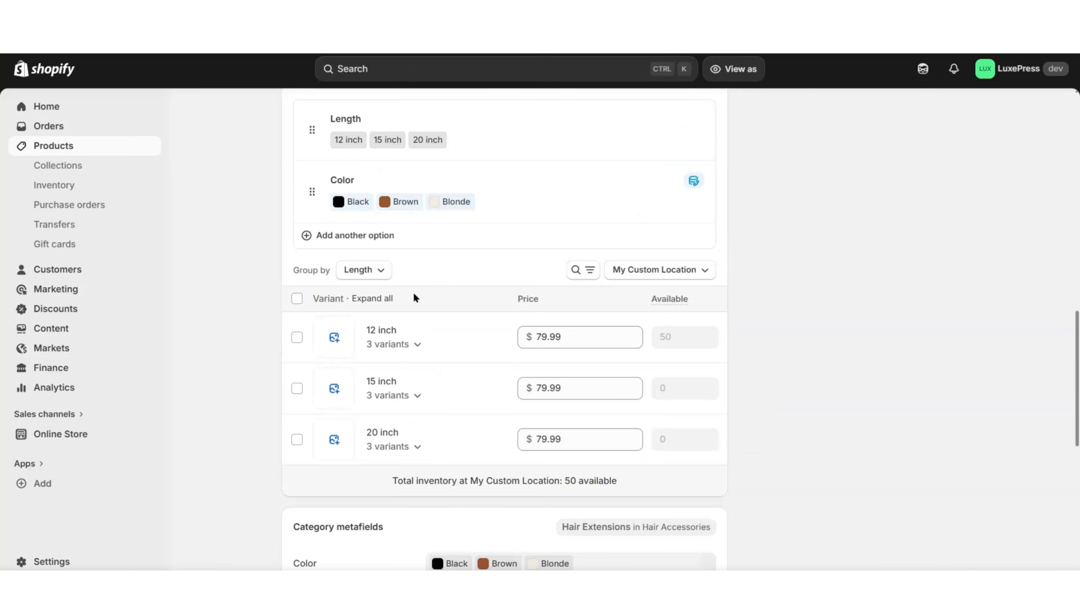
pyautogui.click(297, 299)
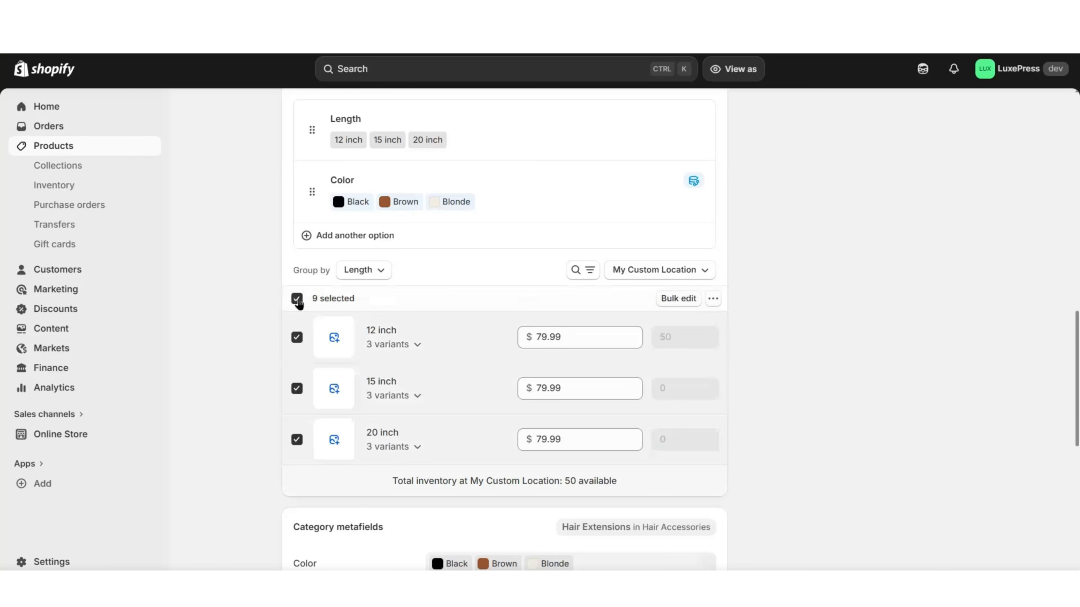
pyautogui.click(666, 303)
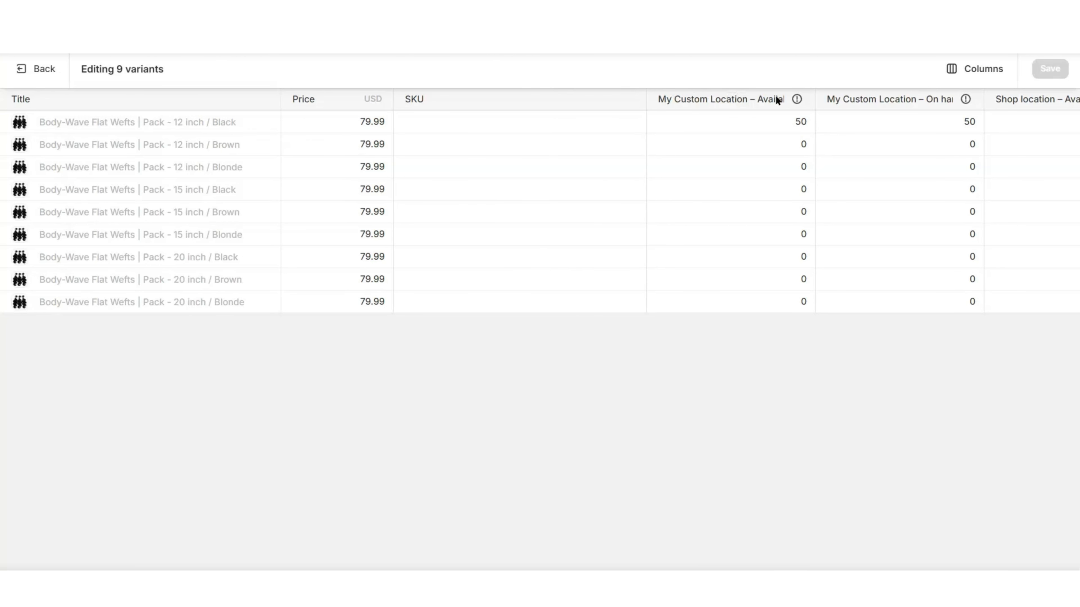
# Step: Set the available stock at My Custom Location to 50 for every variant except 12 inch / Black and save
pyautogui.click(803, 144)
pyautogui.click(803, 145)
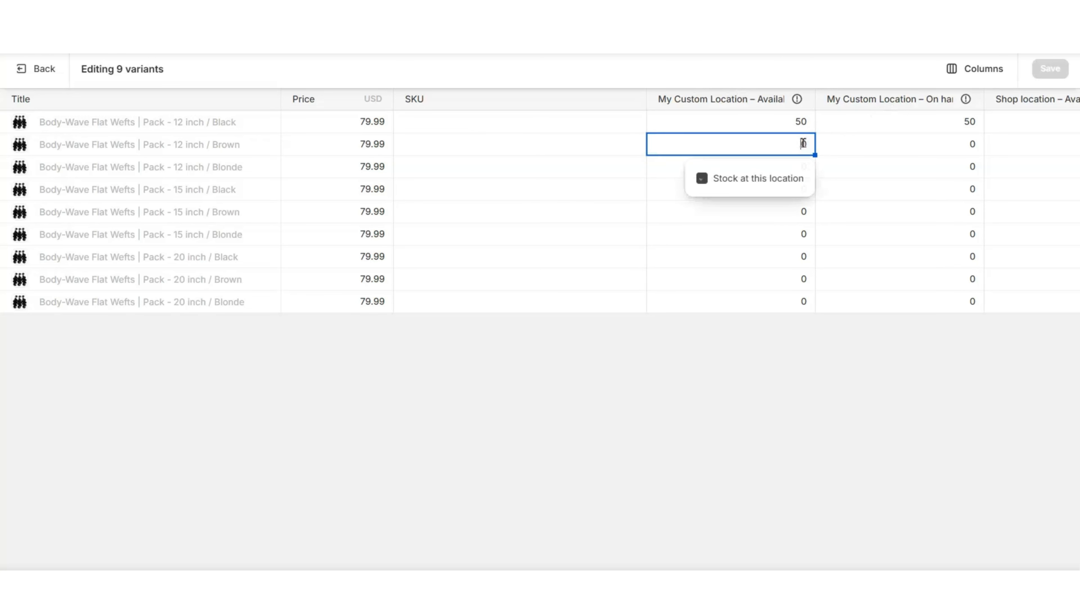
pyautogui.click(665, 165)
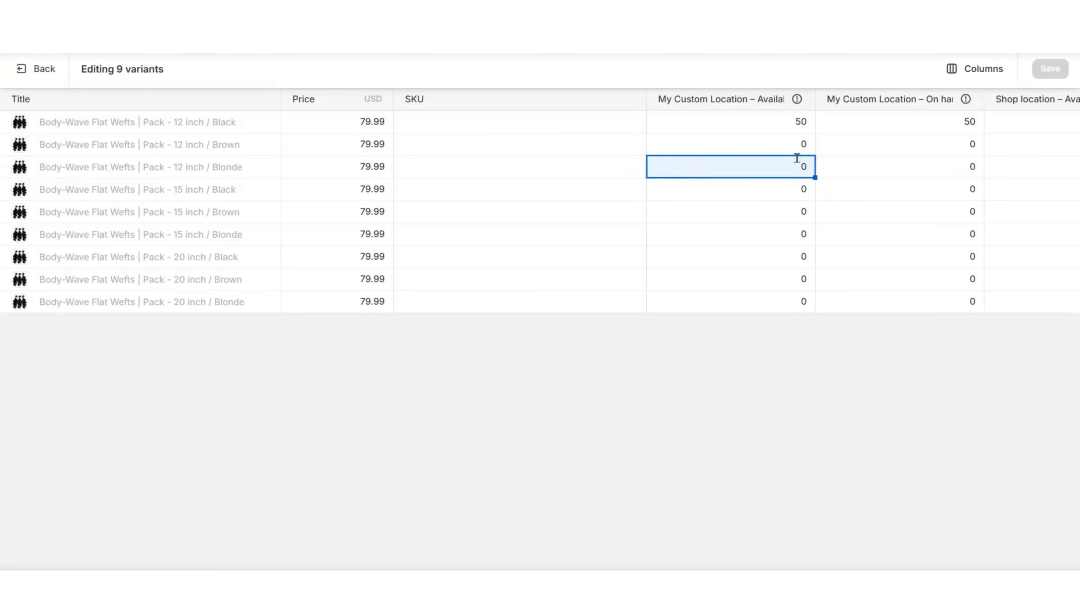
pyautogui.click(799, 165)
pyautogui.click(538, 552)
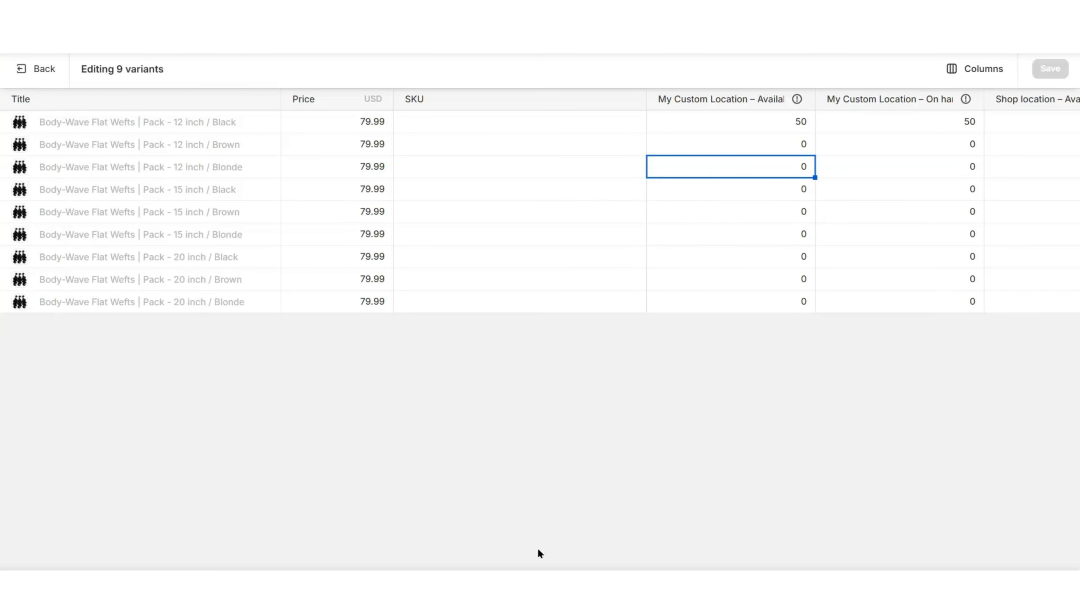
pyautogui.hscroll(5, 680, 203)
pyautogui.hscroll(8, 680, 203)
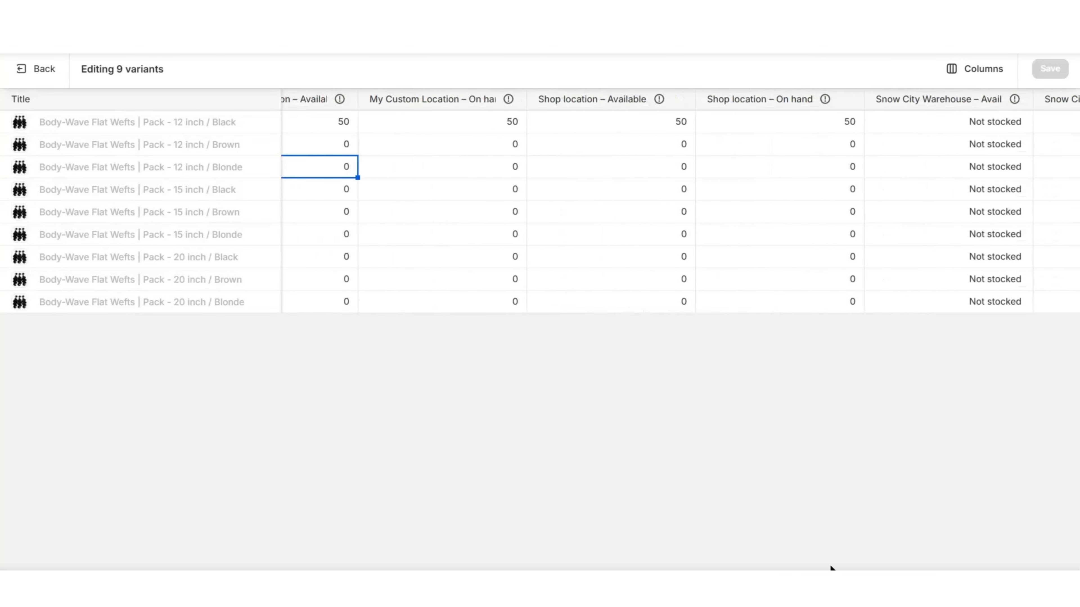
pyautogui.moveTo(911, 562); pyautogui.dragTo(933, 558)
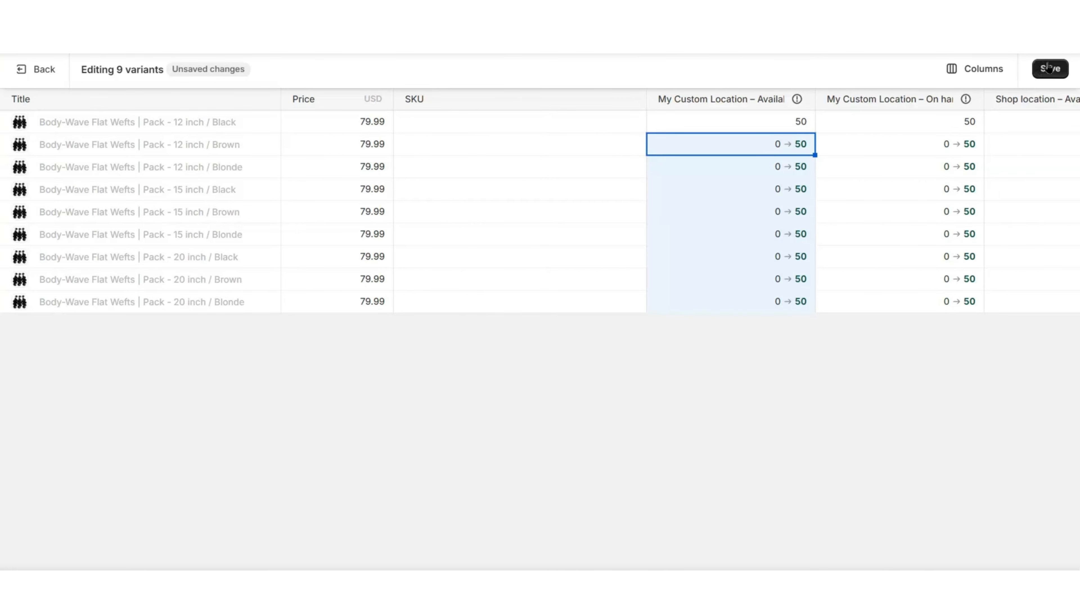
pyautogui.click(1049, 68)
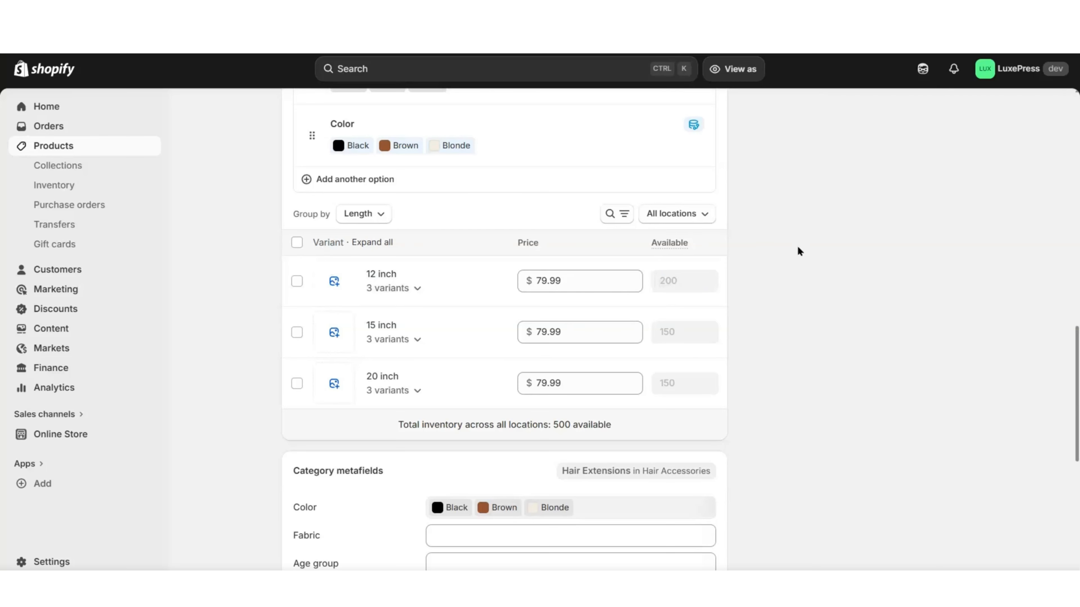
# Step: Review the variant stock across all locations, expanding the 12 inch group to check its individual colors
pyautogui.scroll(-2, 789, 246)
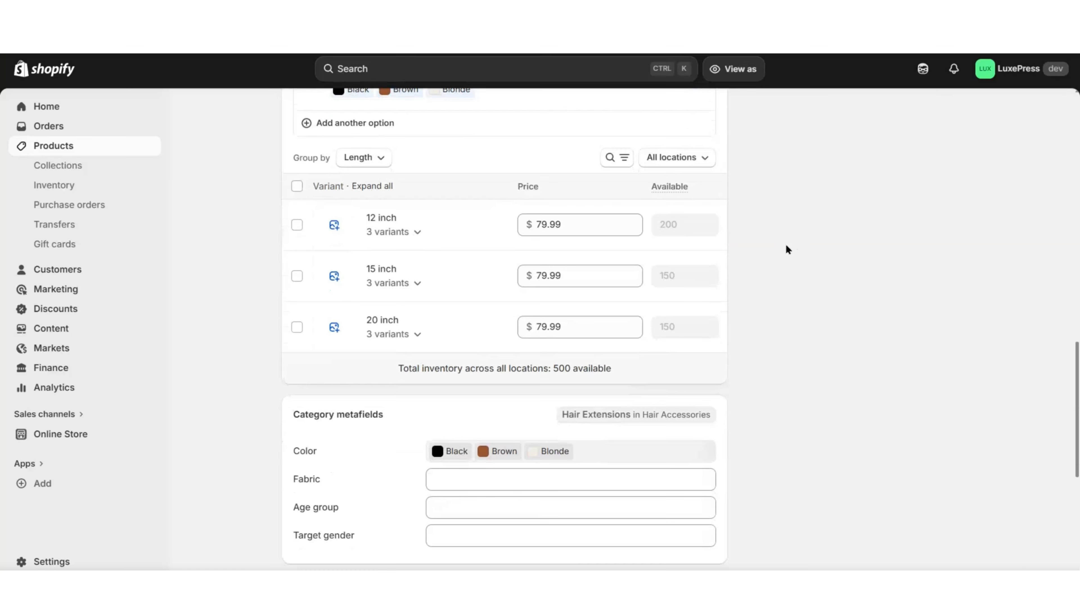
pyautogui.click(410, 238)
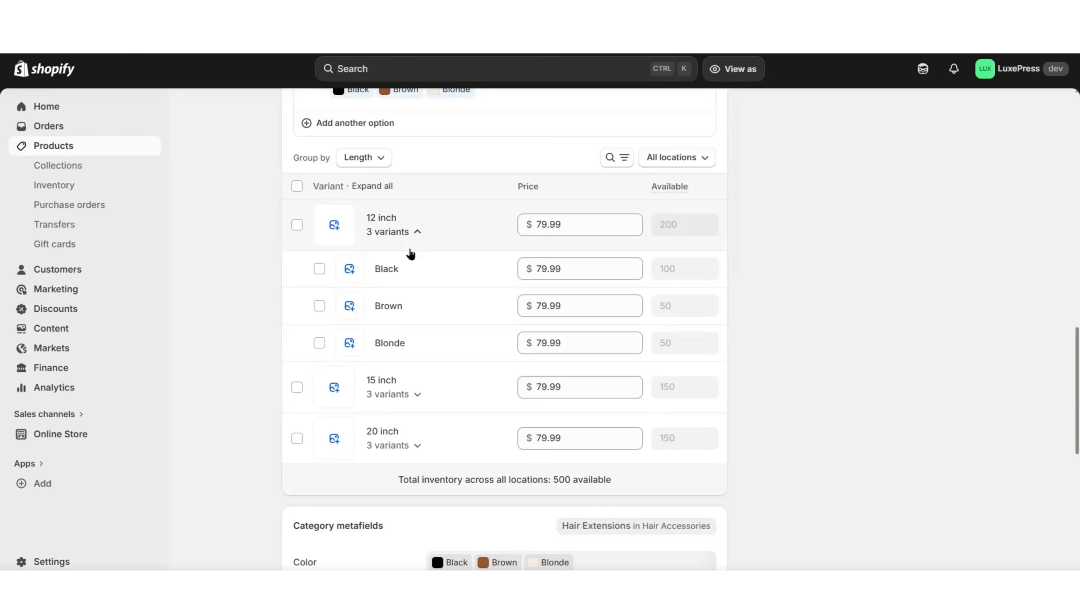
pyautogui.scroll(10, 737, 298)
pyautogui.scroll(5, 735, 293)
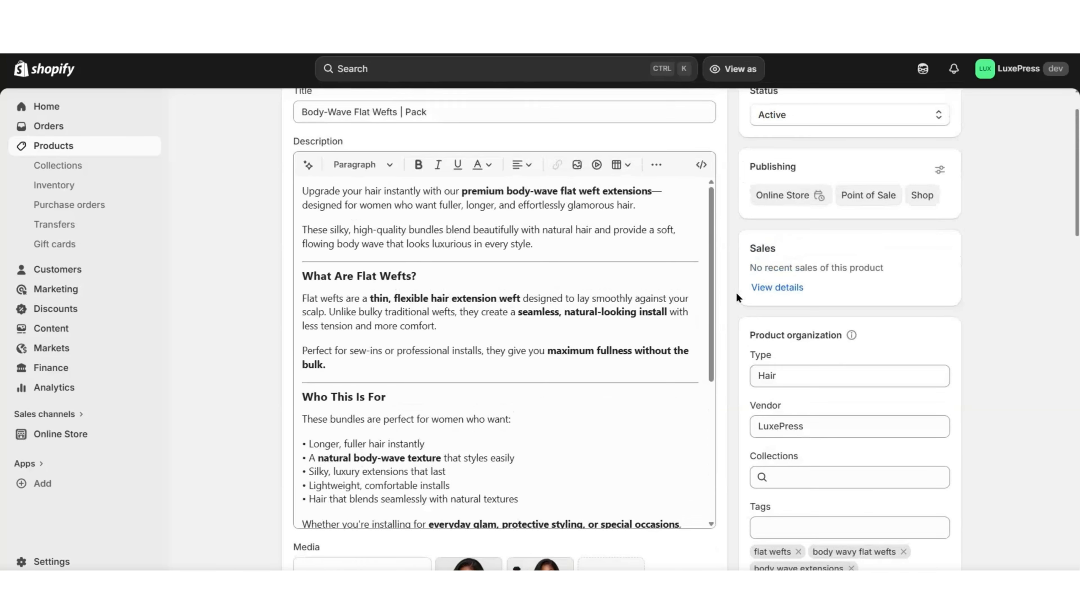
# Step: Open the LuxePress theme for editing and find the Body-Wave Flat Wefts | Pack product page through the store search
pyautogui.click(64, 434)
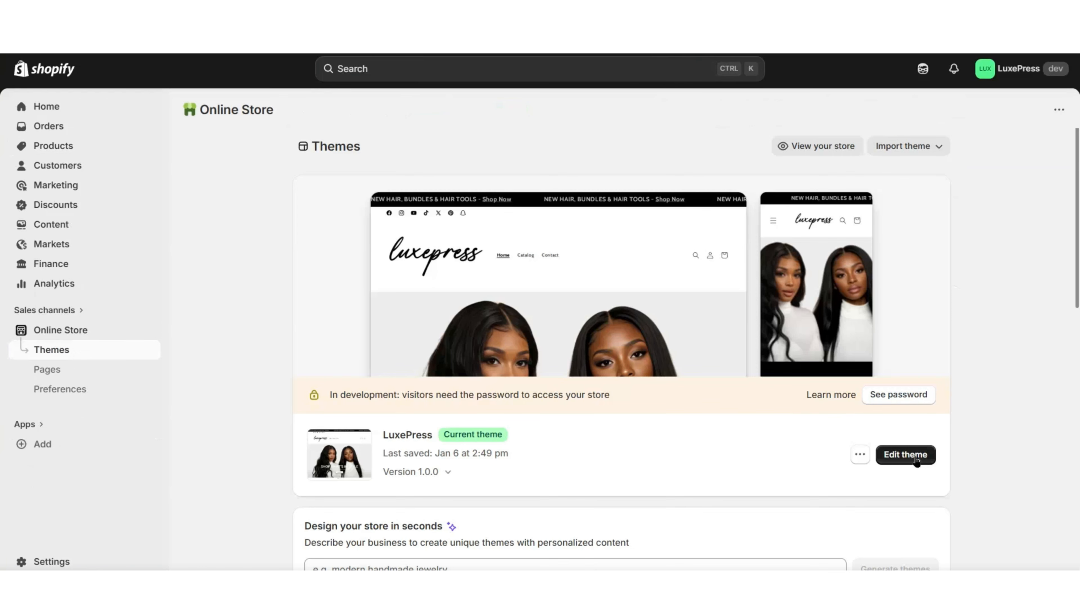
pyautogui.click(900, 458)
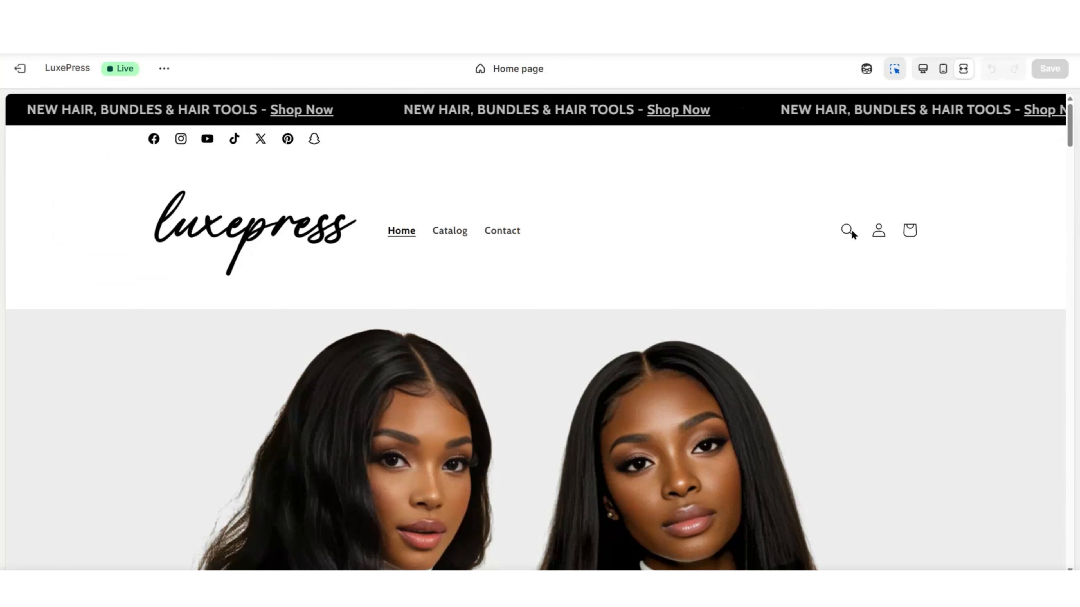
pyautogui.click(846, 231)
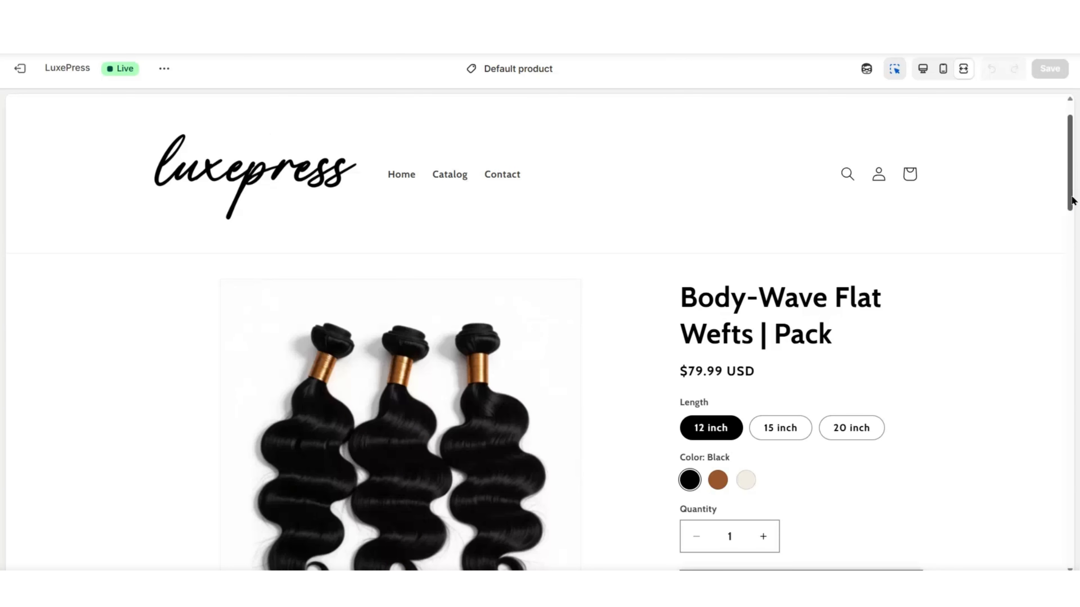
# Step: Preview the product page and test its variant options by choosing the 15 inch length and the Brown color
pyautogui.scroll(-3, 1072, 200)
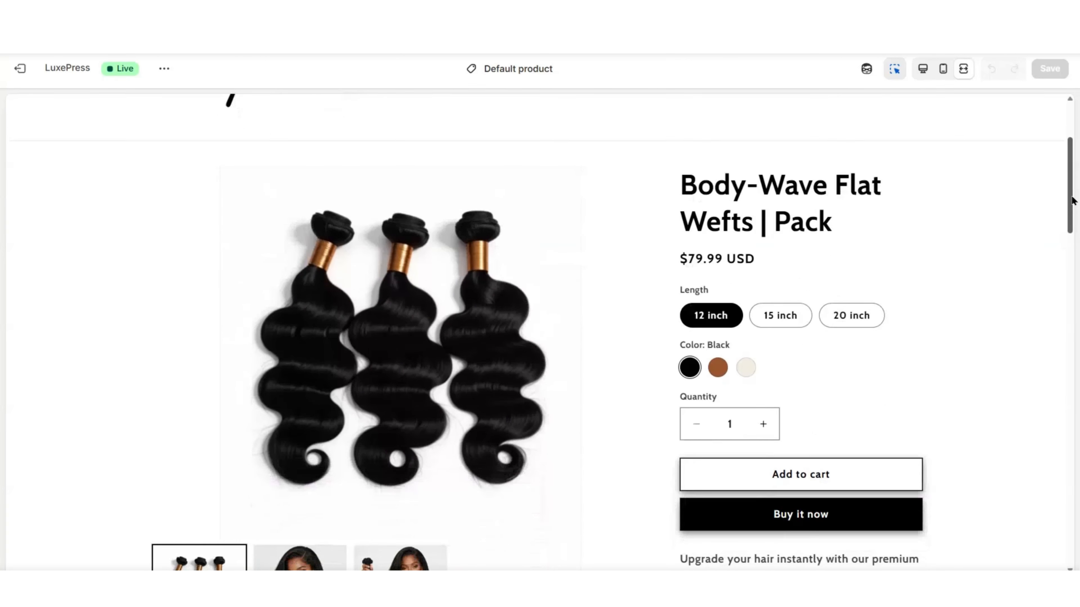
pyautogui.scroll(-3, 1073, 200)
pyautogui.scroll(2, 1072, 200)
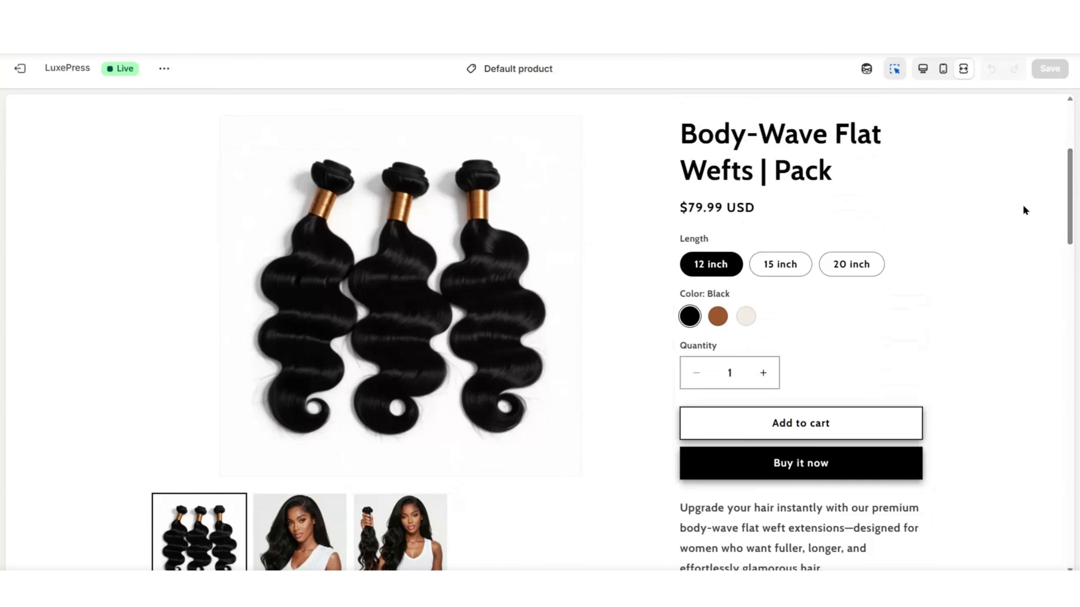
pyautogui.click(777, 272)
pyautogui.click(781, 268)
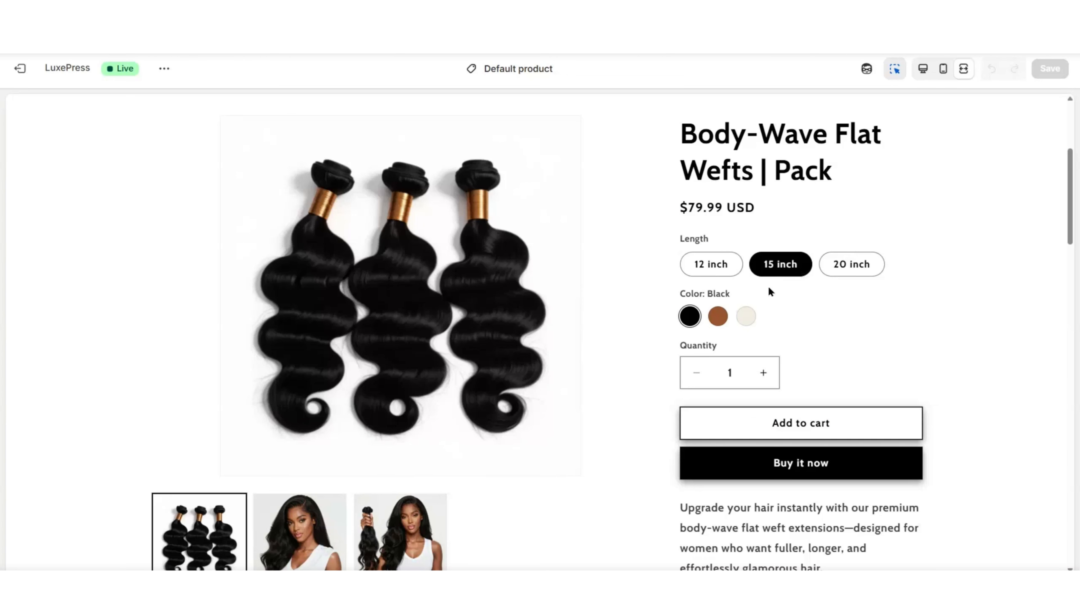
pyautogui.click(718, 319)
pyautogui.scroll(-4, 719, 322)
pyautogui.scroll(6, 1070, 277)
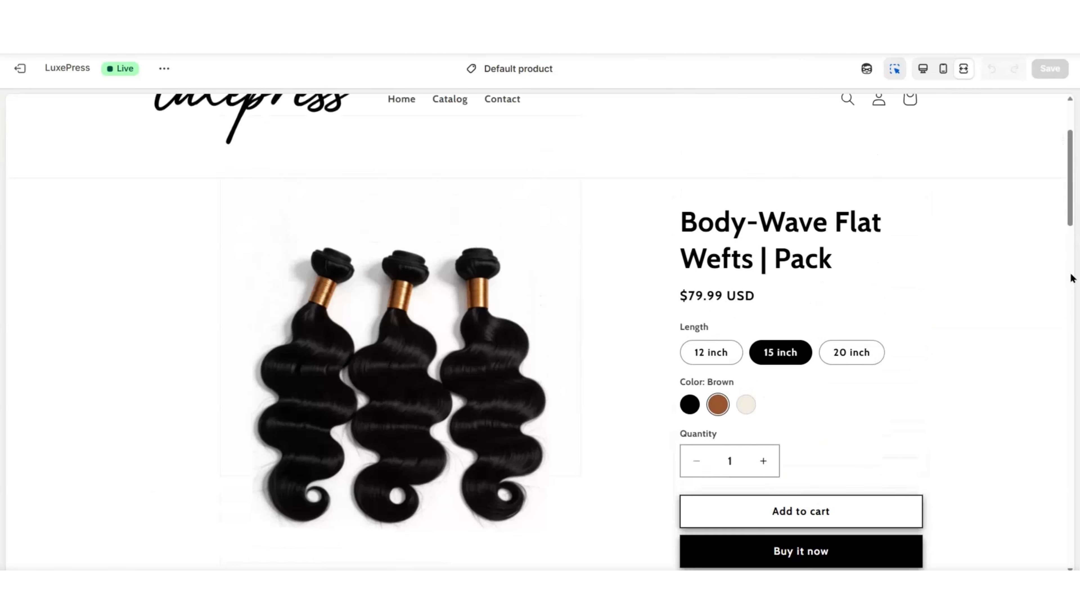
pyautogui.scroll(2, 1069, 278)
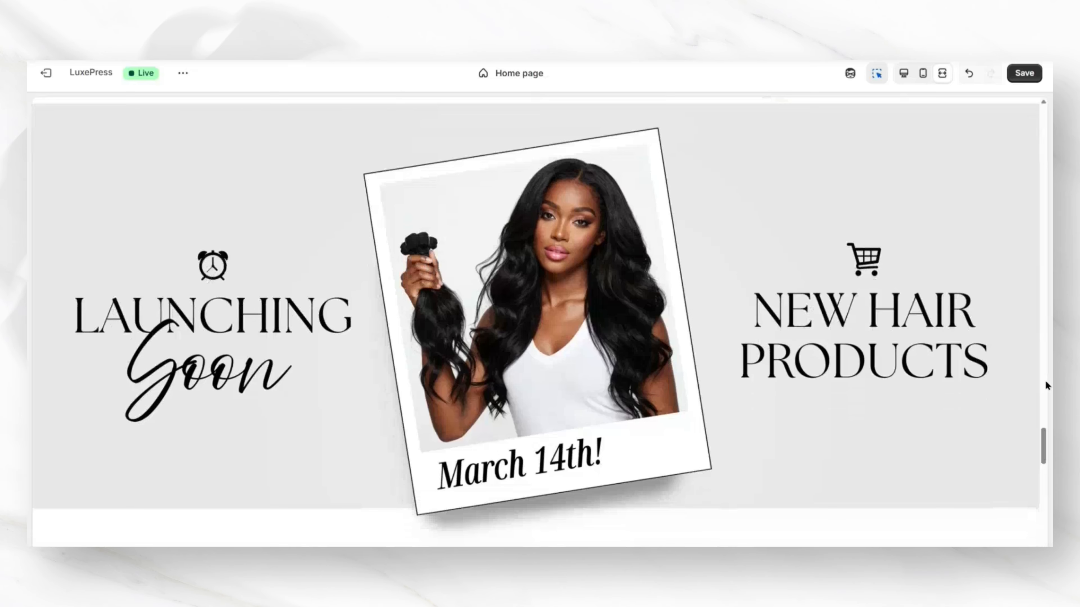
# Step: Examine the home page's launching soon banner and email list signup section, selecting the email form
pyautogui.scroll(-2, 1046, 380)
pyautogui.scroll(-5, 1046, 380)
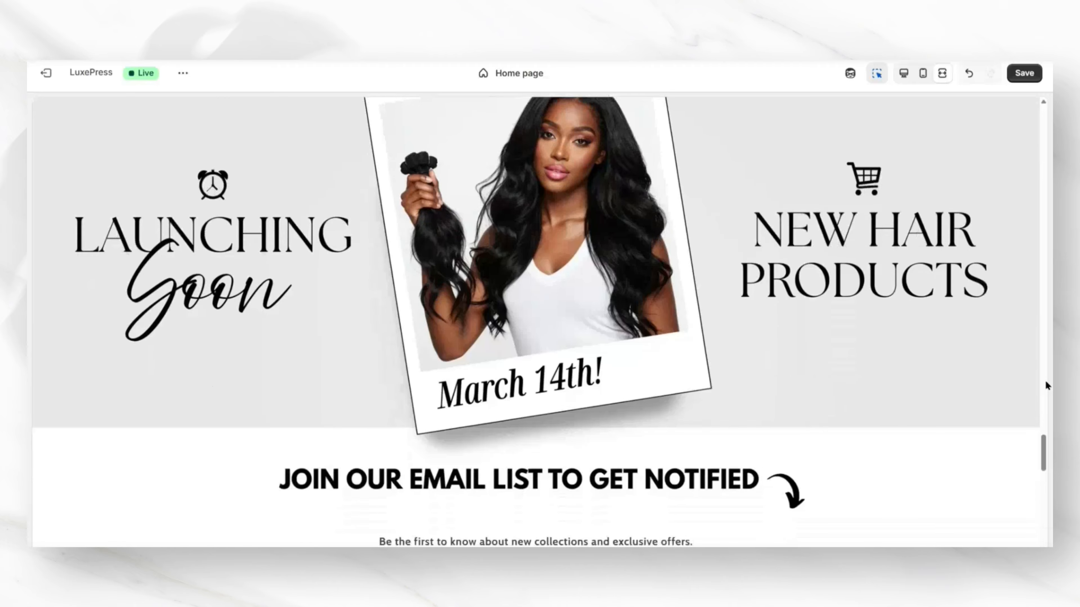
pyautogui.scroll(-4, 1046, 380)
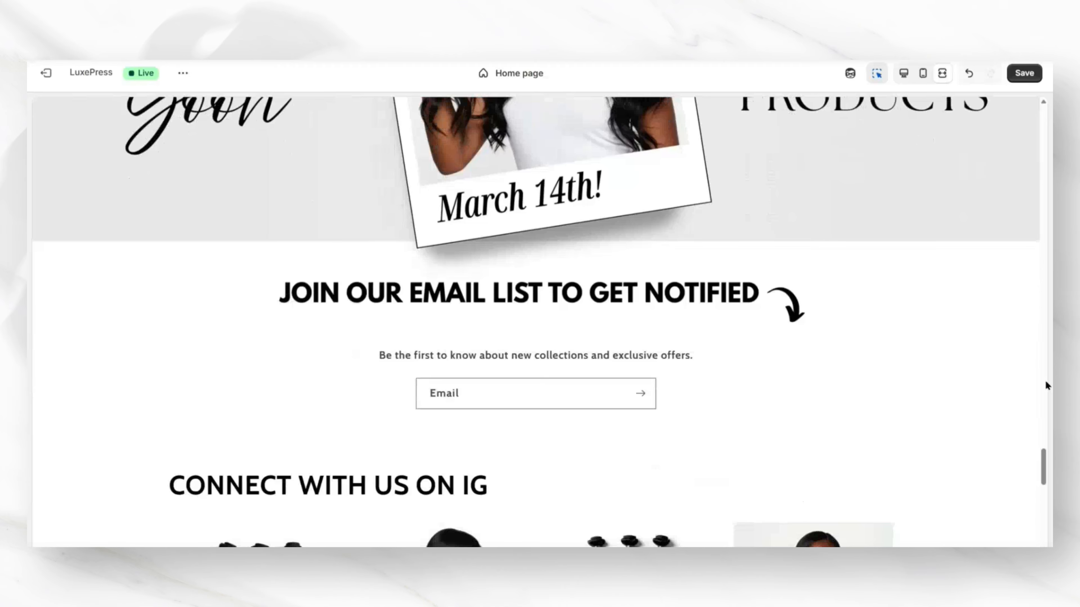
pyautogui.click(470, 340)
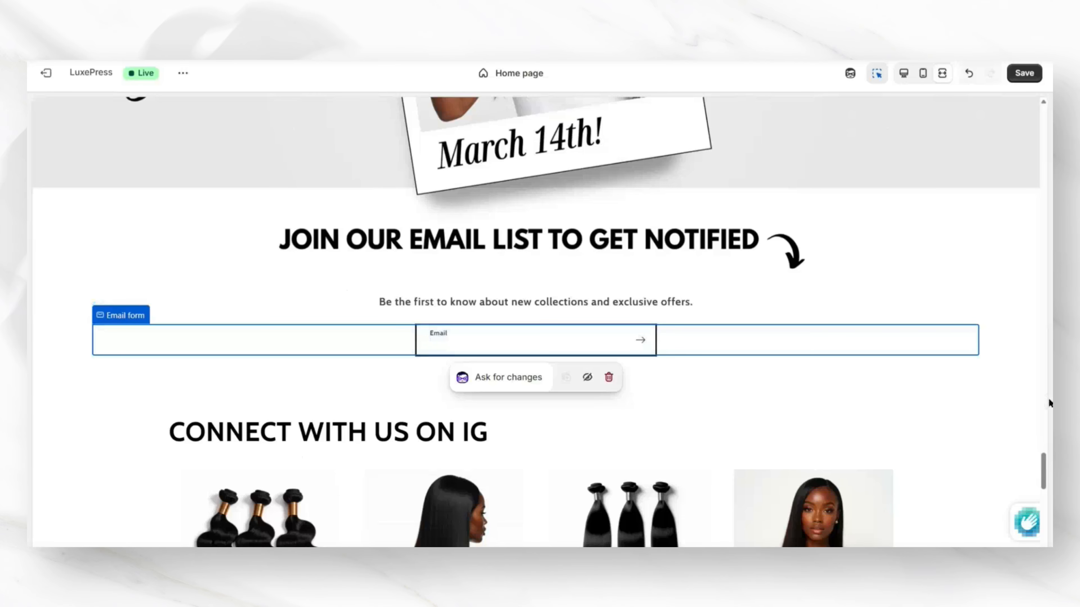
pyautogui.scroll(3, 1044, 404)
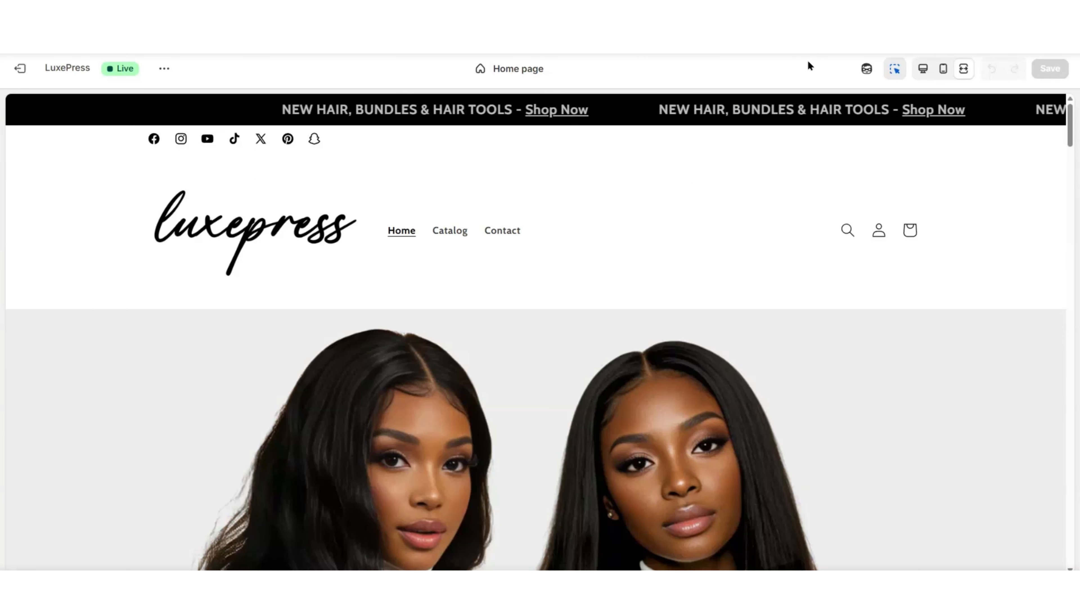
# Step: Add an Image banner section directly above the CONNECT WITH US ON IG section on the home page
pyautogui.click(923, 69)
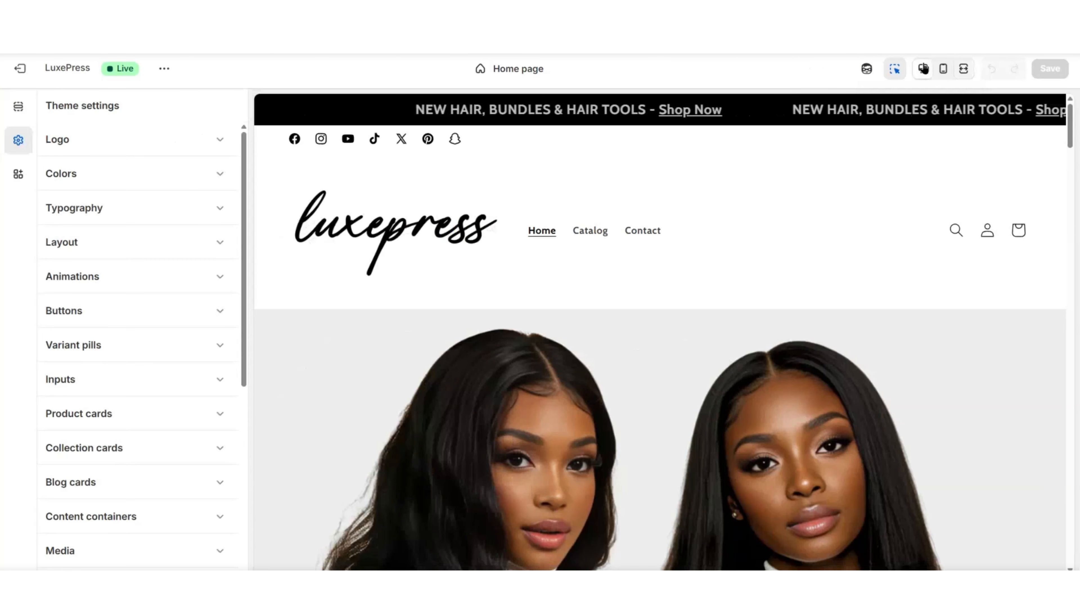
pyautogui.scroll(-10, 1071, 193)
pyautogui.scroll(-8, 1071, 193)
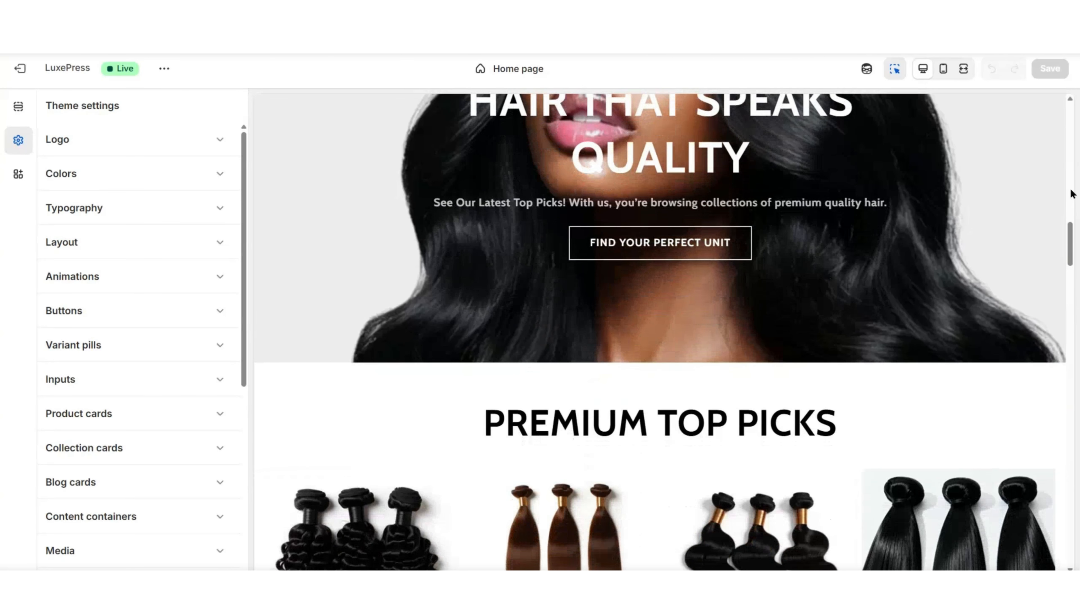
pyautogui.scroll(-8, 1071, 193)
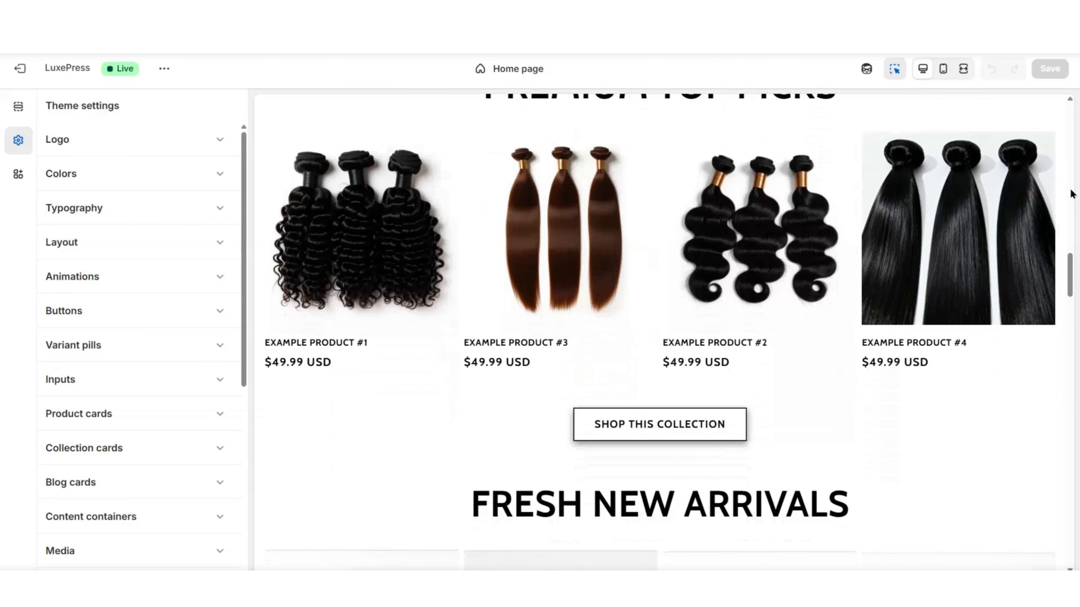
pyautogui.scroll(-4, 1069, 281)
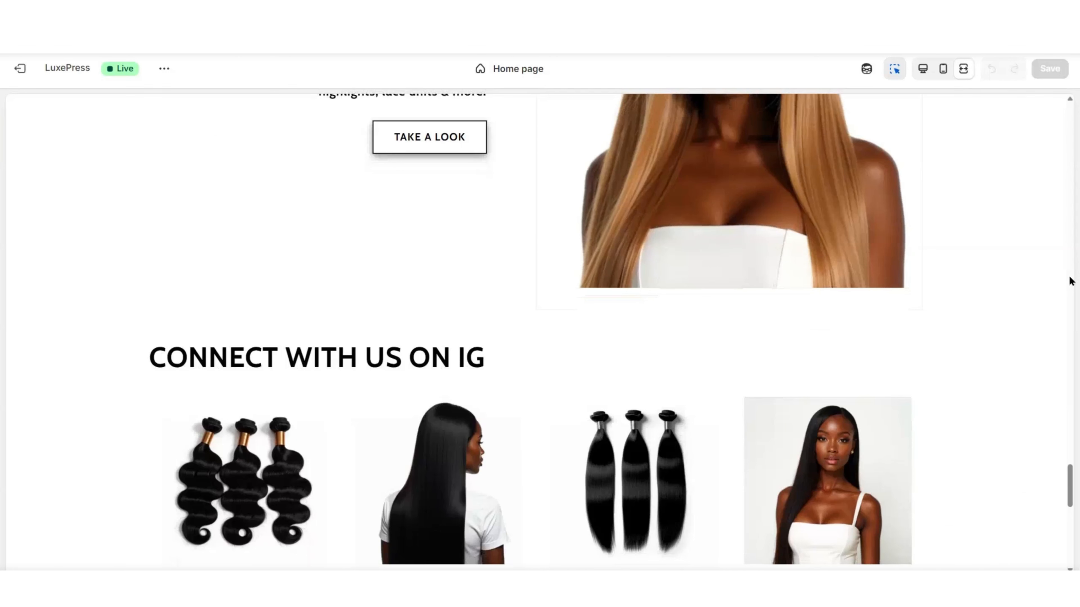
pyautogui.scroll(-2, 1071, 281)
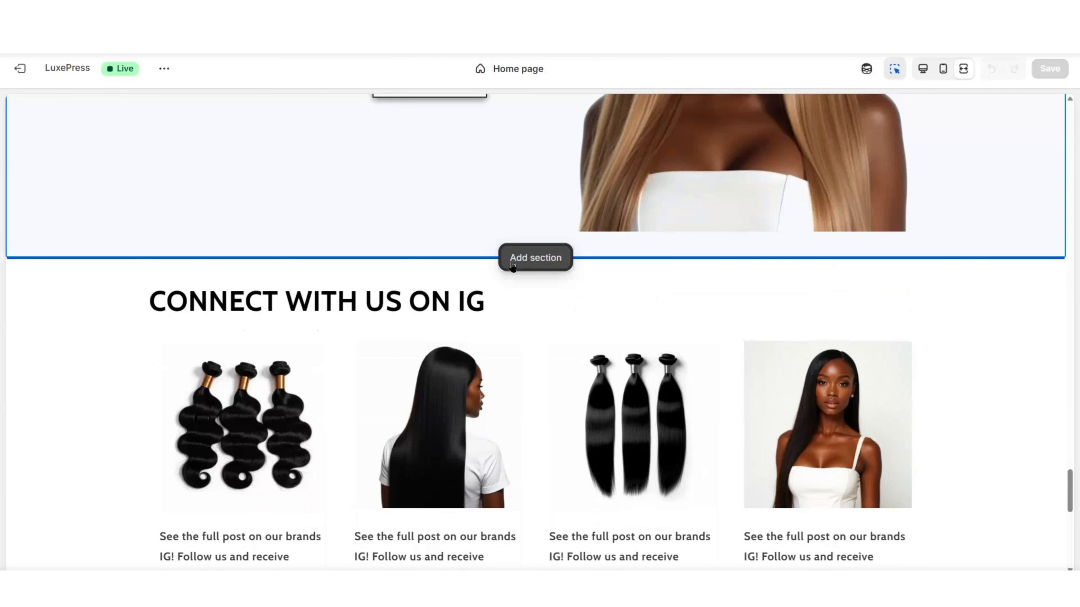
pyautogui.click(534, 258)
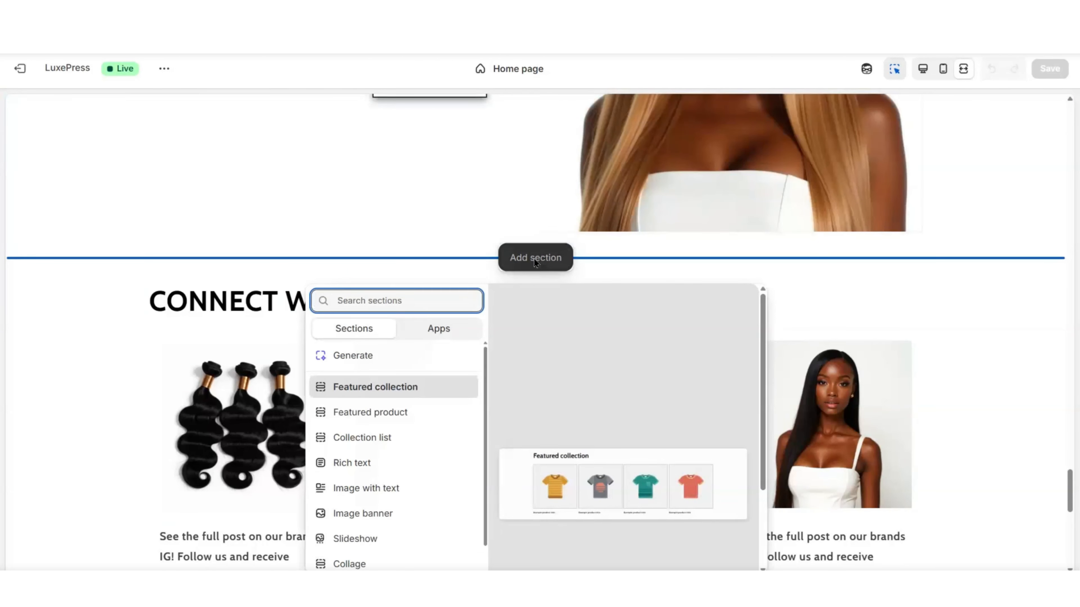
pyautogui.scroll(-2, 446, 407)
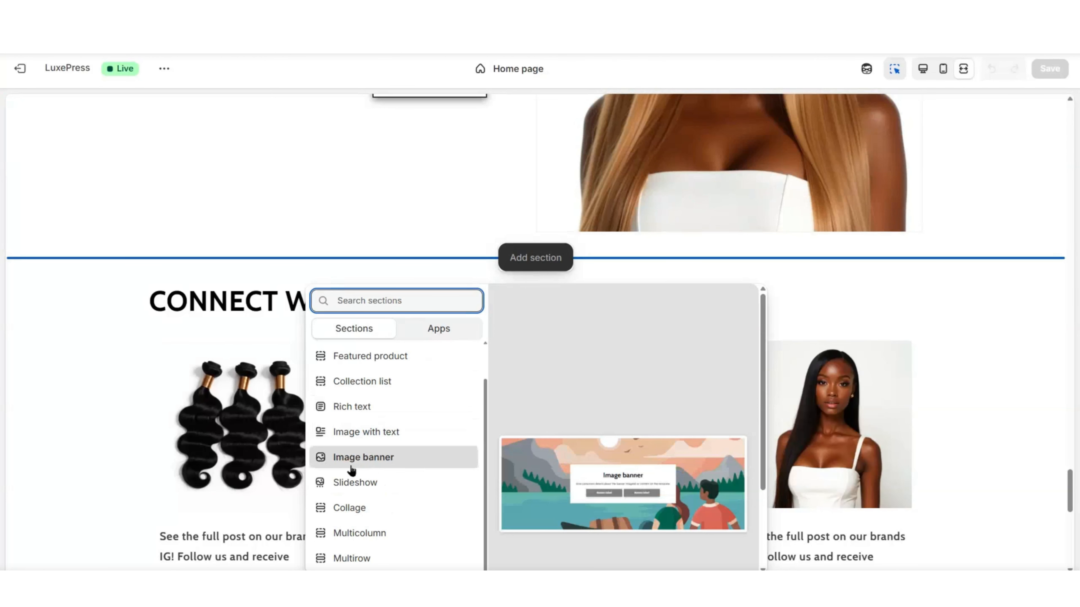
pyautogui.click(396, 457)
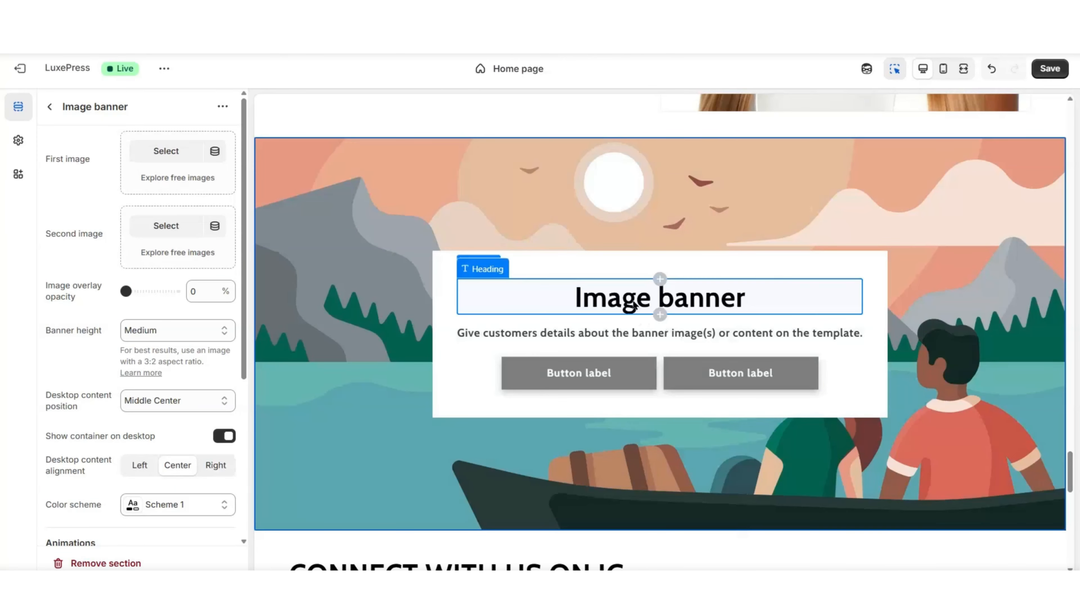
# Step: Look over the new banner's heading and description blocks and return to the Image banner section's settings
pyautogui.click(633, 304)
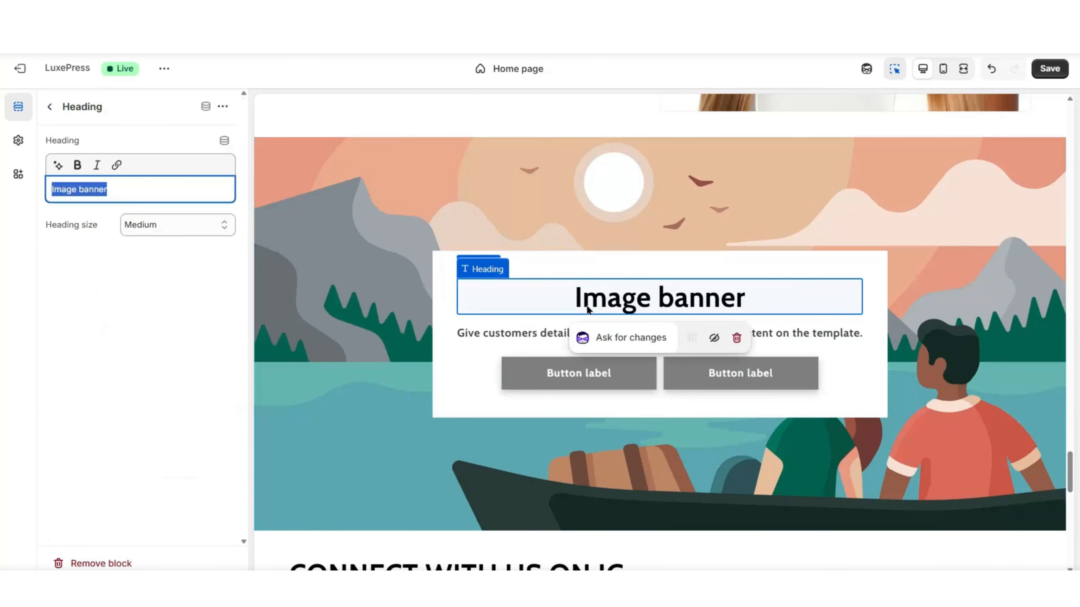
pyautogui.click(533, 333)
pyautogui.click(953, 332)
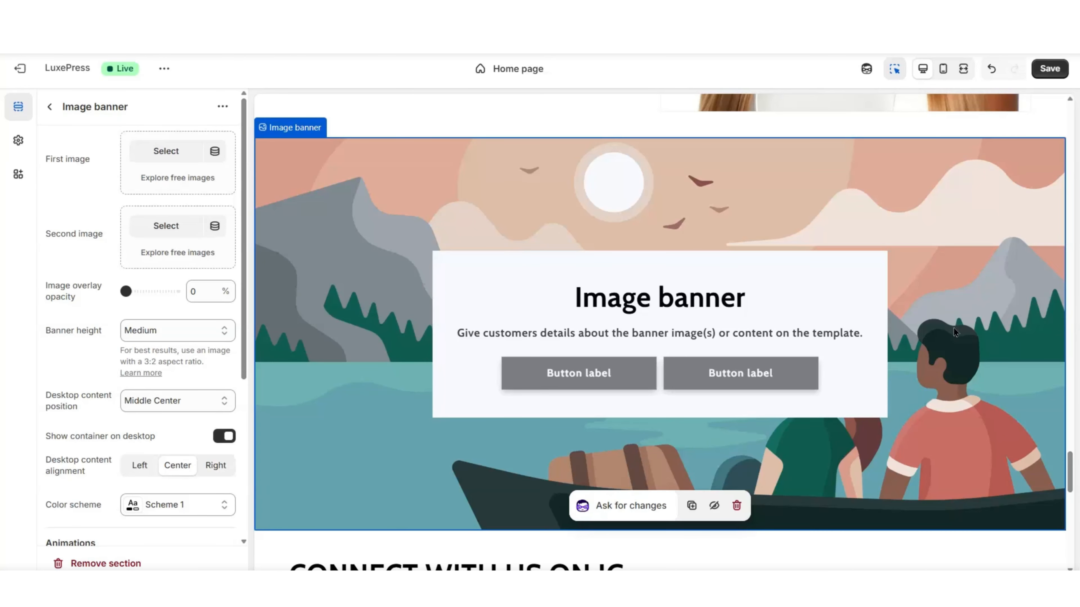
# Step: Remove the heading, description text and buttons from the new Image banner section
pyautogui.click(703, 305)
pyautogui.click(737, 336)
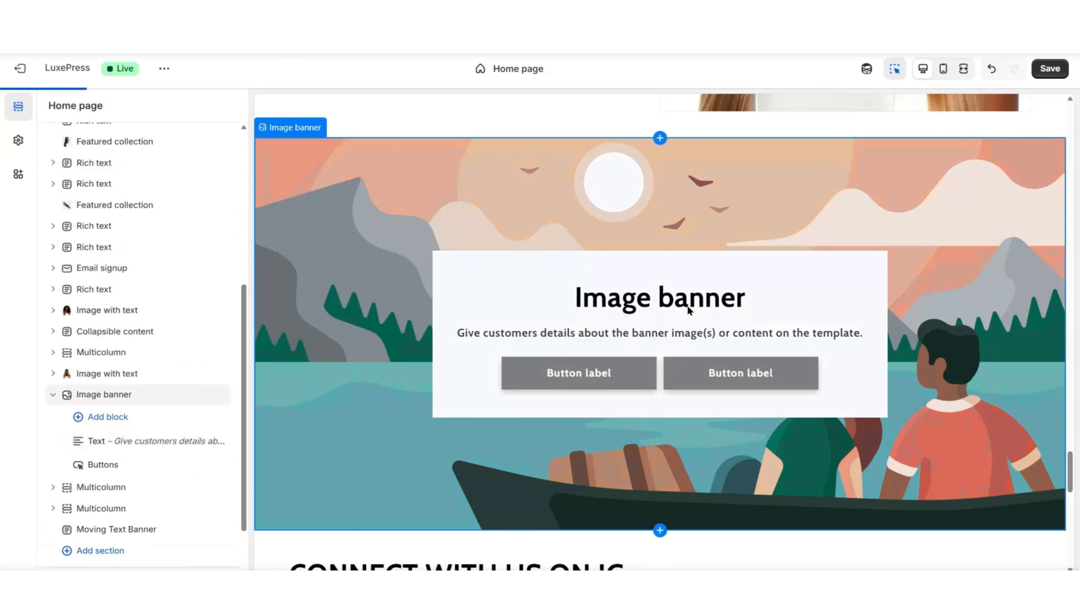
pyautogui.click(692, 311)
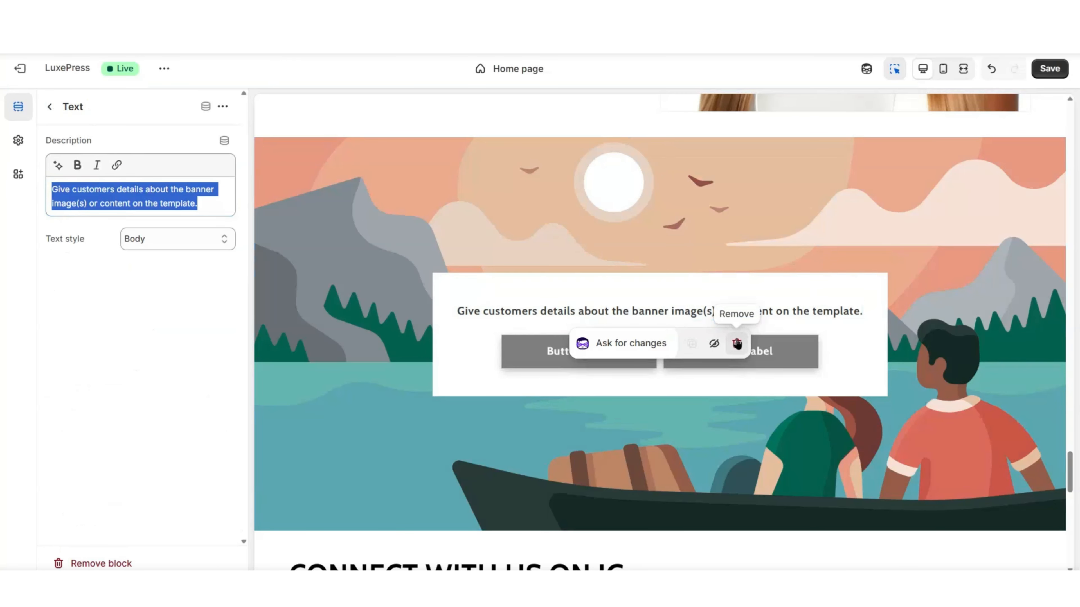
pyautogui.click(736, 343)
pyautogui.click(895, 292)
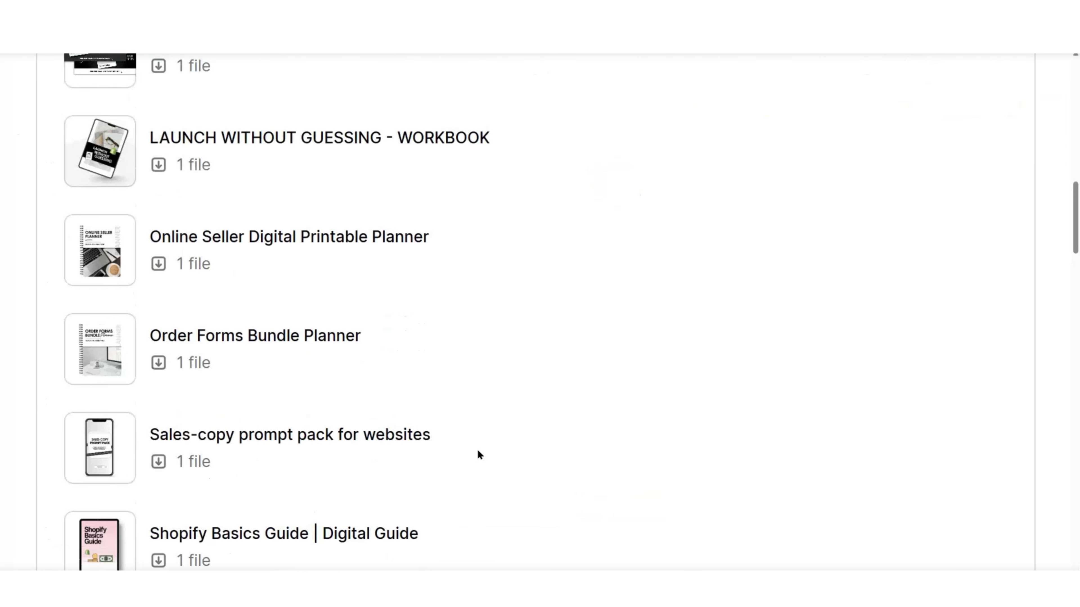
# Step: Switch to the purchased products library, open Launching-Soon Banner Templates and download its PDF
pyautogui.scroll(5, 478, 453)
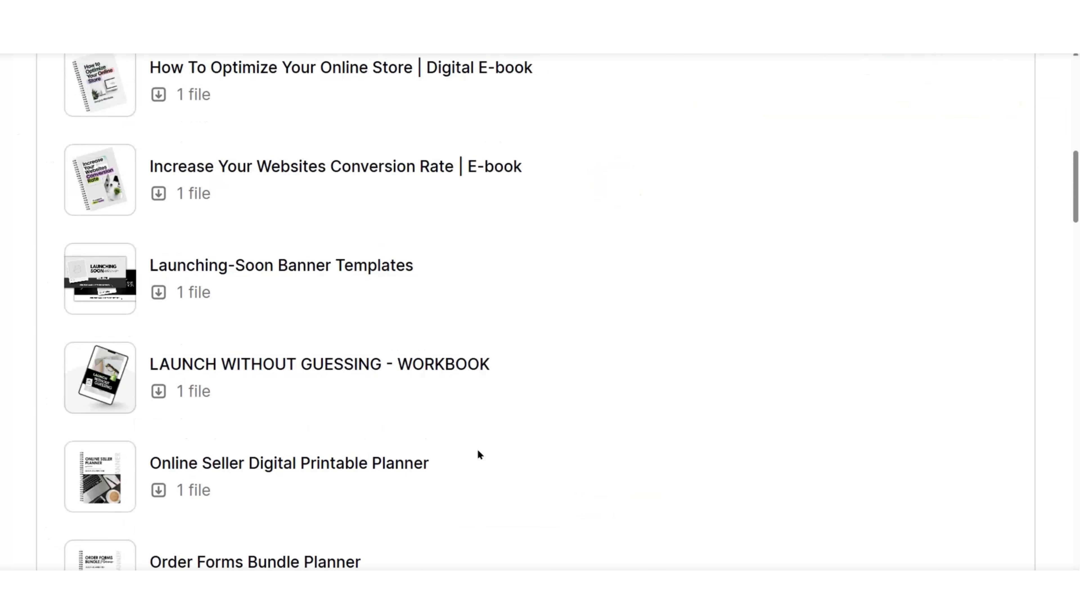
pyautogui.scroll(3, 479, 455)
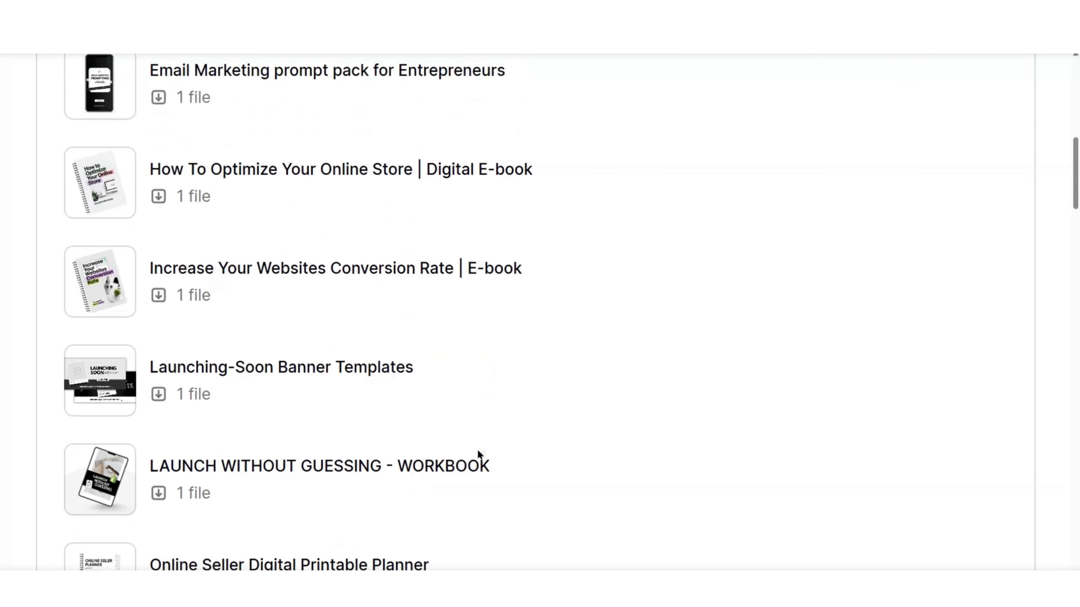
pyautogui.click(262, 388)
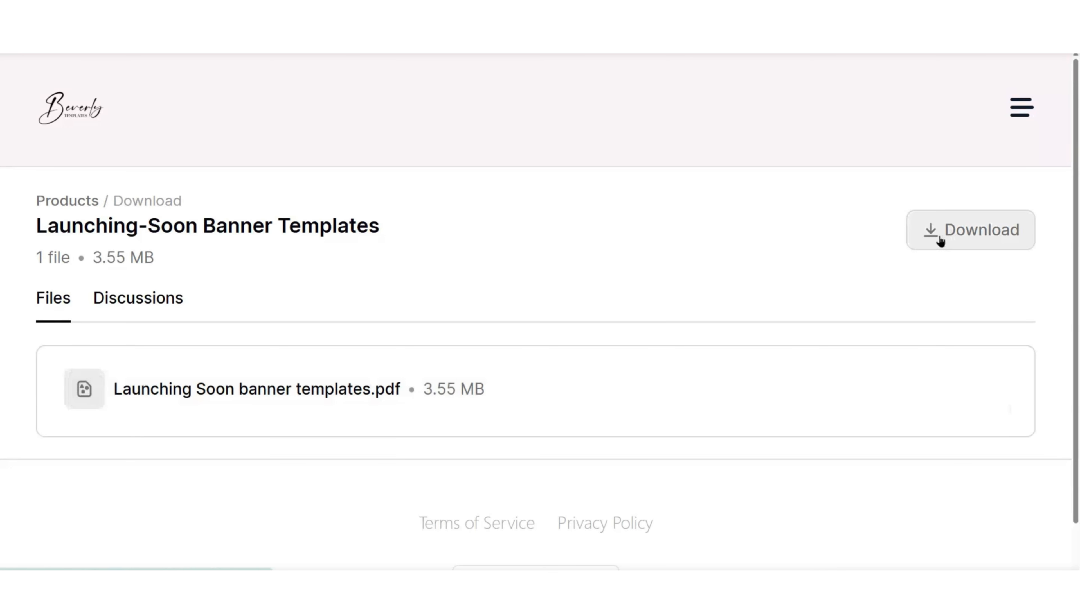
pyautogui.click(940, 240)
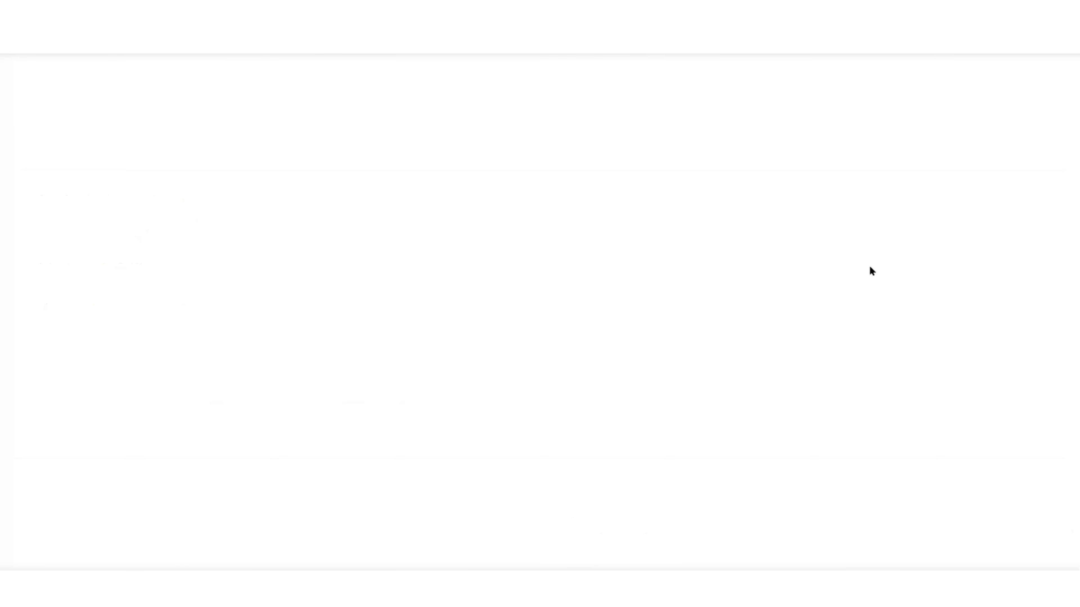
# Step: Browse the designs in the shared launching soon banner template and open it for editing in Canva
pyautogui.click(679, 182)
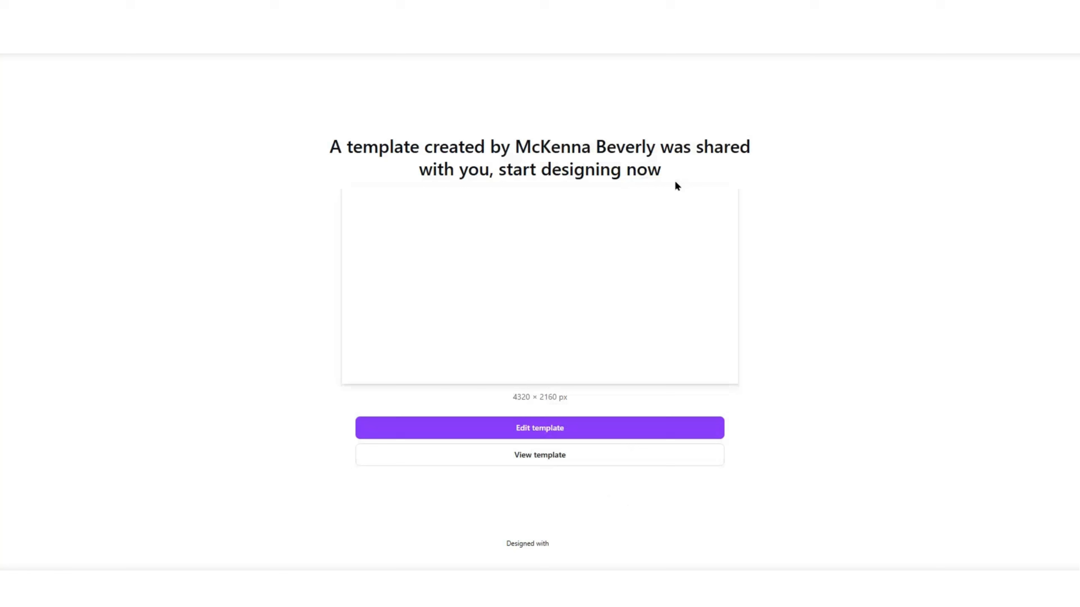
pyautogui.click(719, 299)
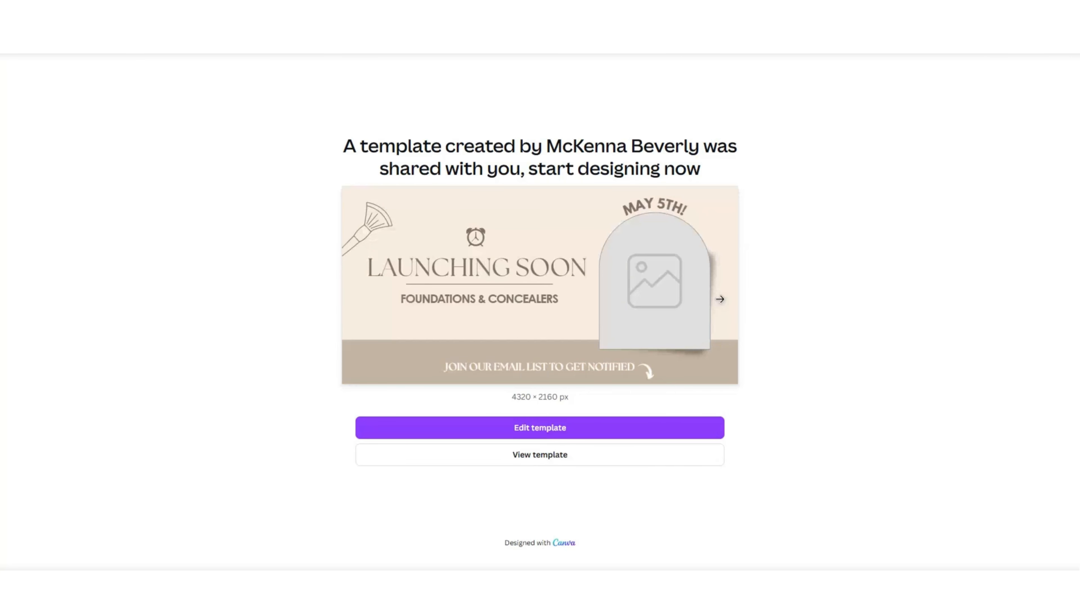
pyautogui.click(720, 299)
pyautogui.click(720, 299)
pyautogui.click(350, 307)
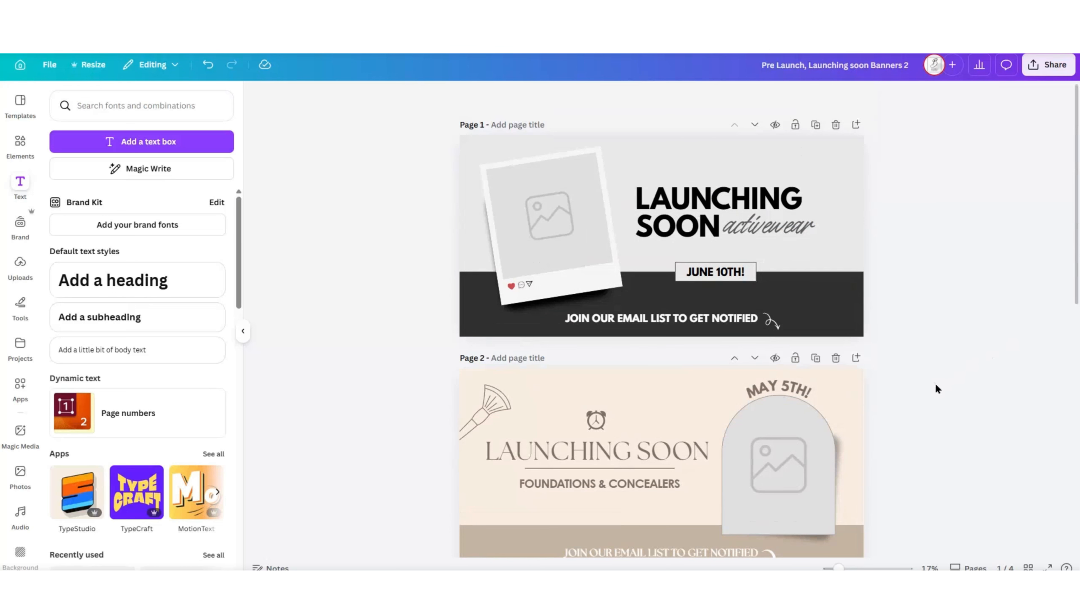
# Step: Look through the banner pages and check the LAUNCHING Soon text on page 3's new hair products design
pyautogui.scroll(-5, 935, 385)
pyautogui.scroll(-2, 935, 381)
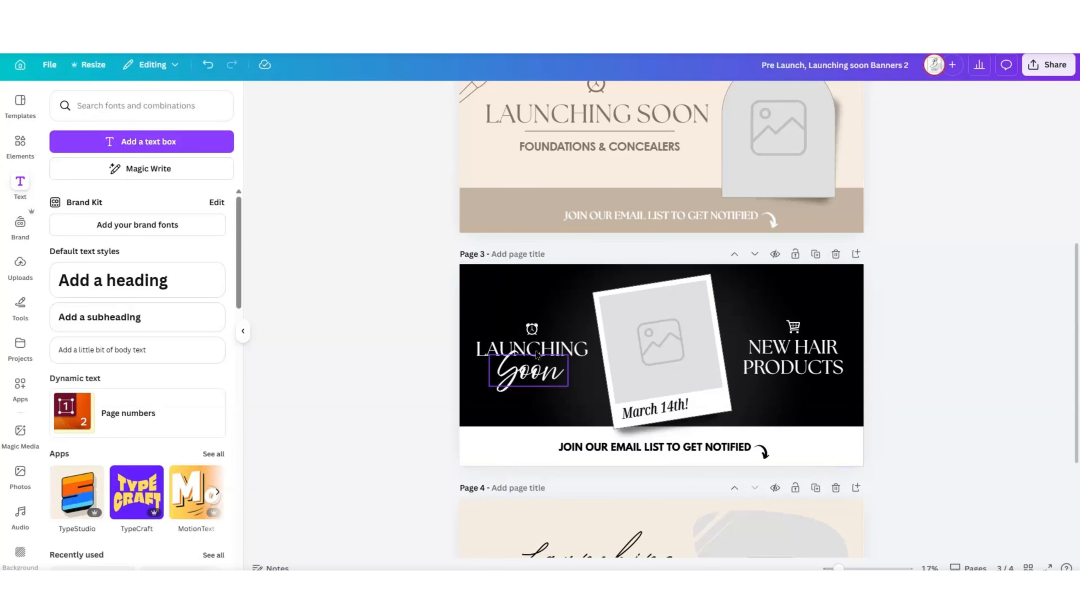
pyautogui.doubleClick(513, 353)
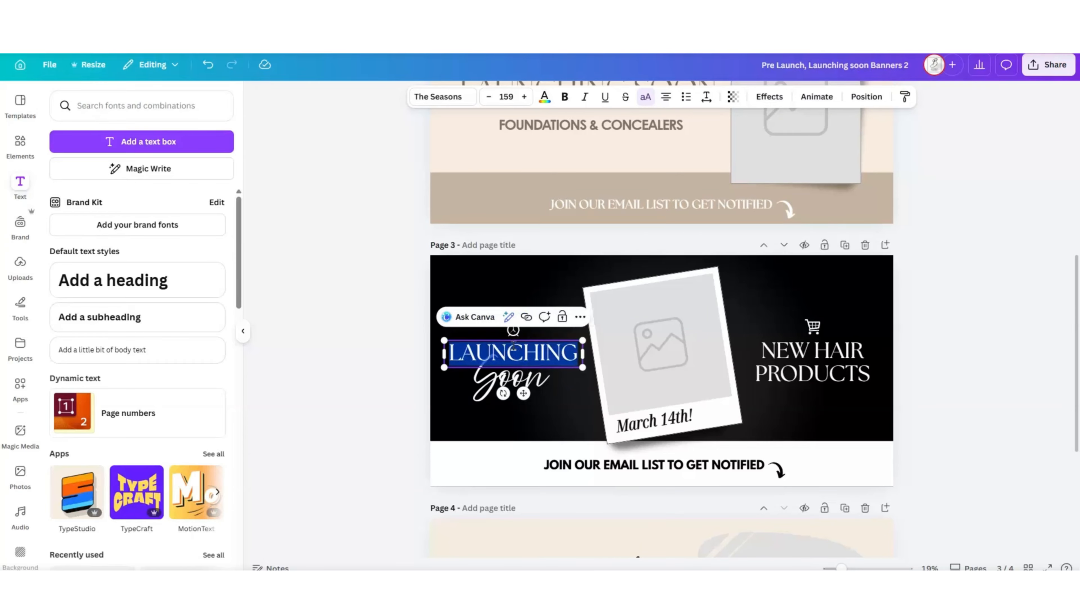
pyautogui.doubleClick(513, 377)
pyautogui.click(477, 304)
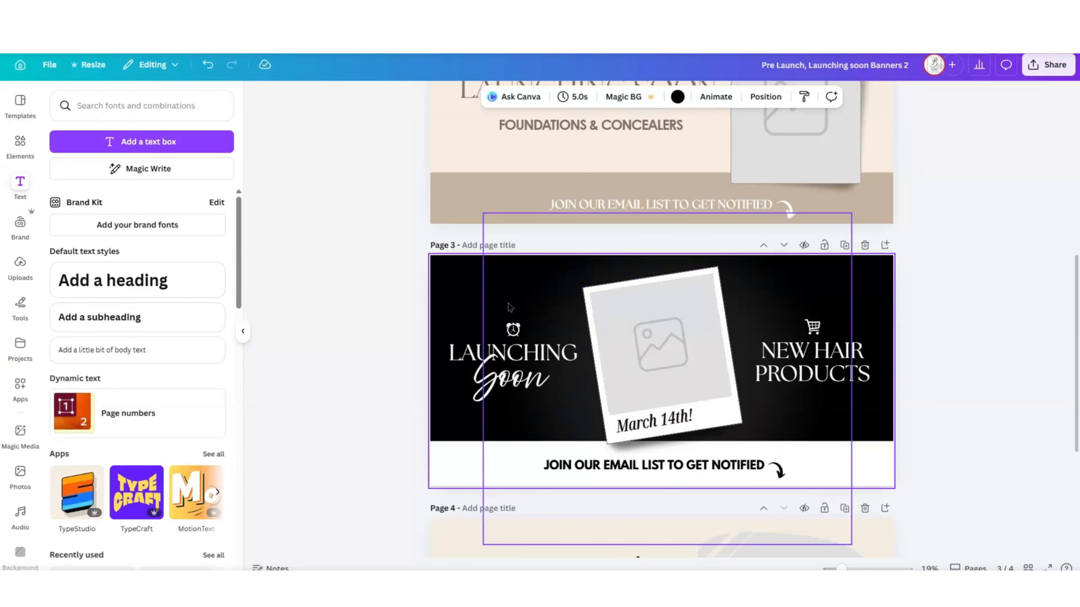
# Step: Try a light pink #FFD9EA fill on page 3's polaroid frame and open its date text for editing
pyautogui.click(677, 96)
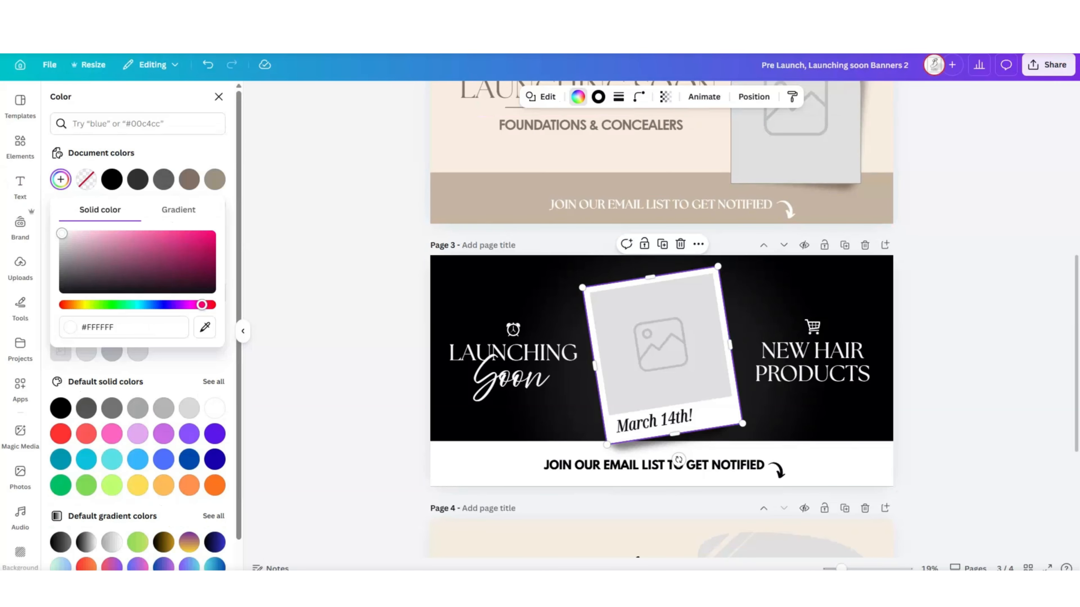
pyautogui.click(73, 232)
pyautogui.moveTo(74, 232); pyautogui.dragTo(80, 230)
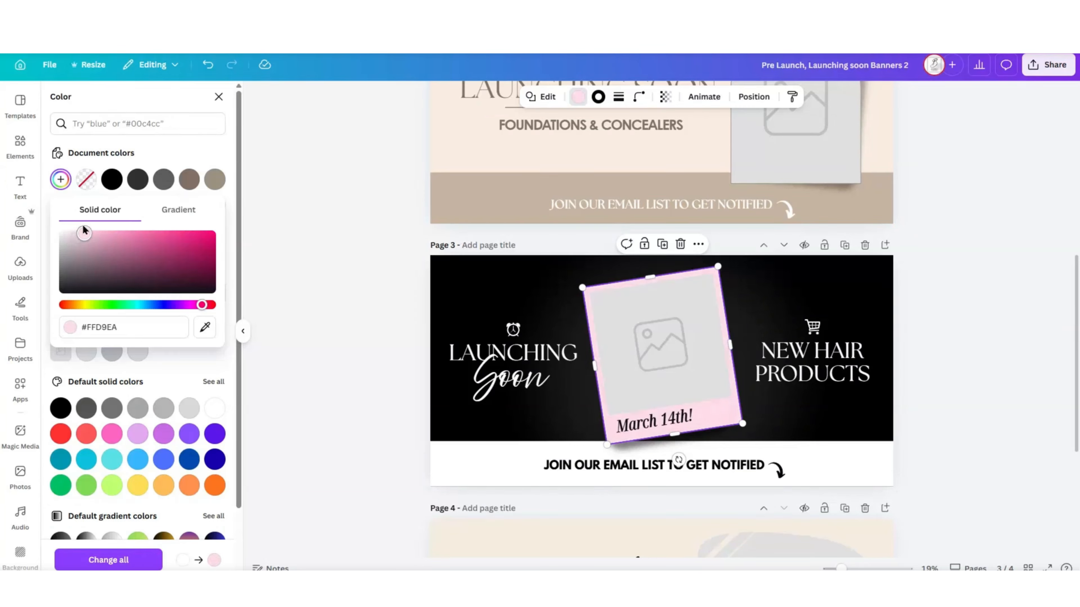
pyautogui.doubleClick(660, 424)
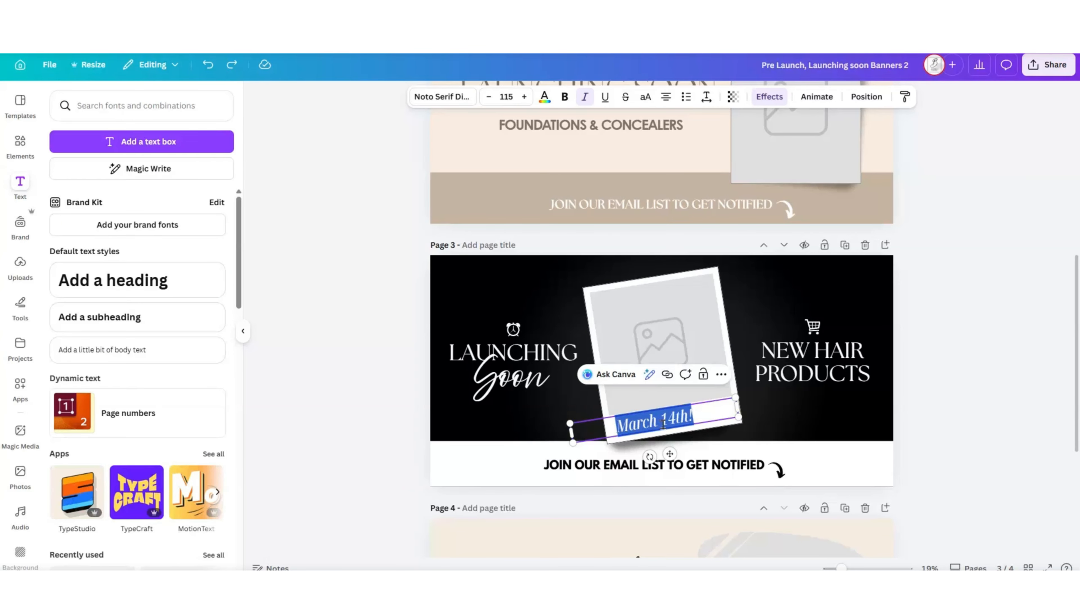
pyautogui.click(692, 416)
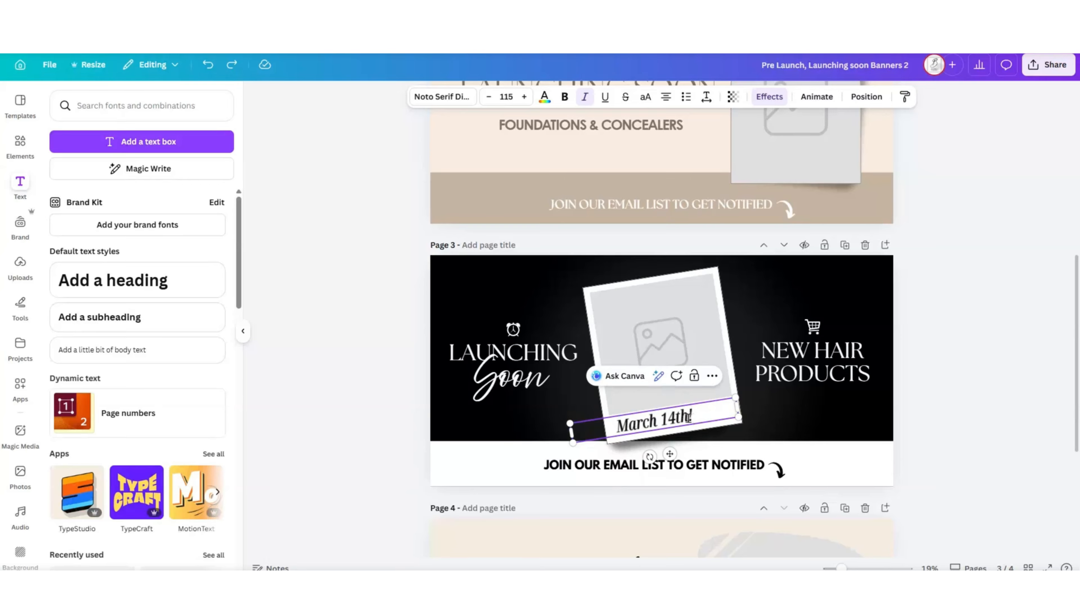
# Step: Fill page 3's polaroid frame with the uploaded photo of the woman holding the hair bundles
pyautogui.click(20, 266)
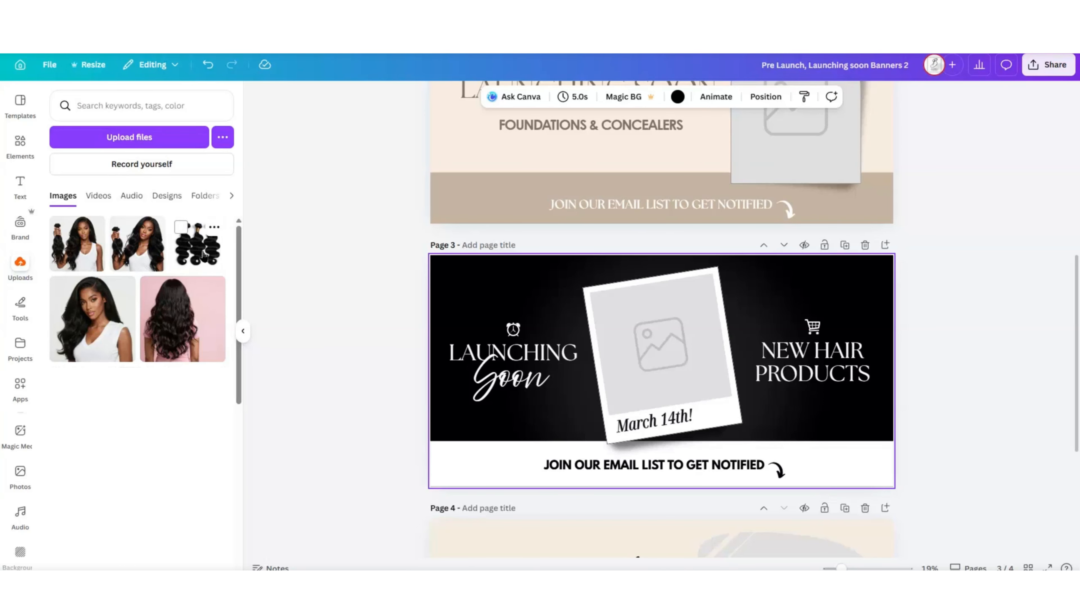
pyautogui.moveTo(164, 246); pyautogui.dragTo(668, 333)
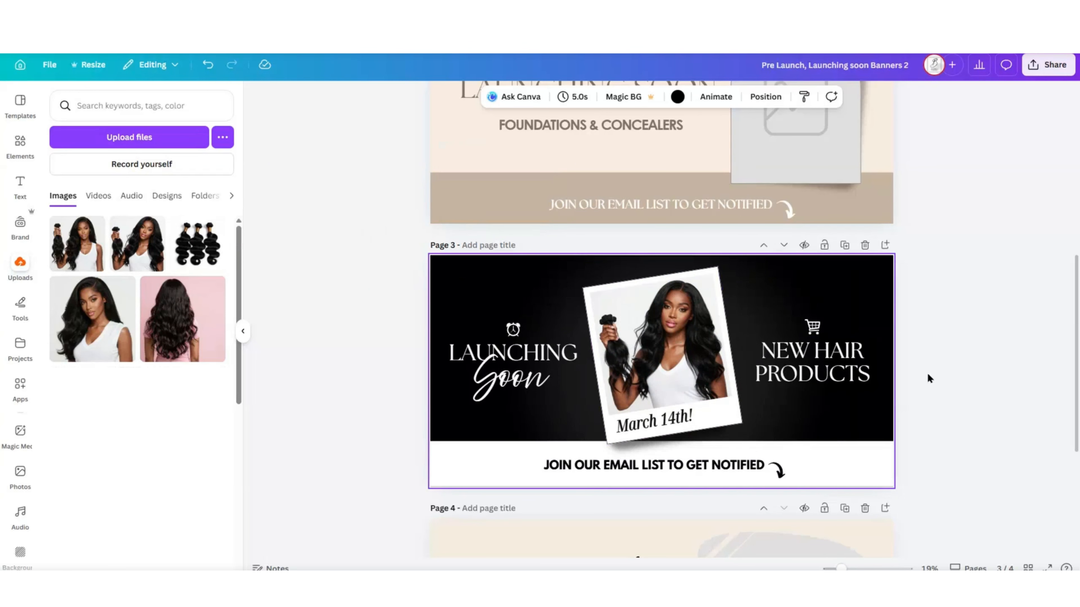
pyautogui.hotkey('ctrl', '/')
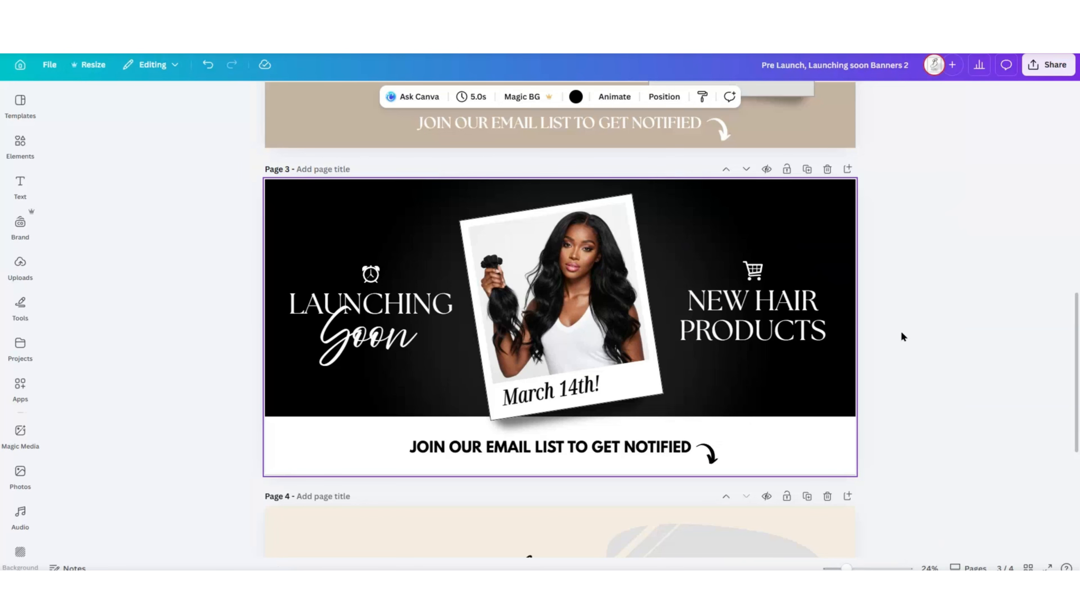
pyautogui.scroll(2, 901, 333)
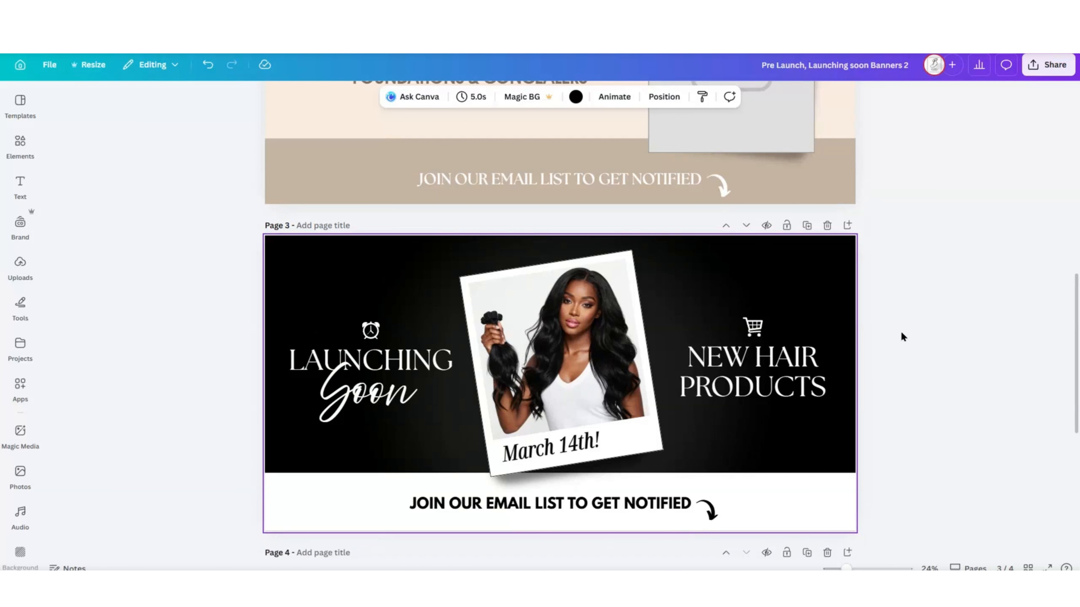
# Step: Change the background color of the page 3 banner to a light gray
pyautogui.click(576, 97)
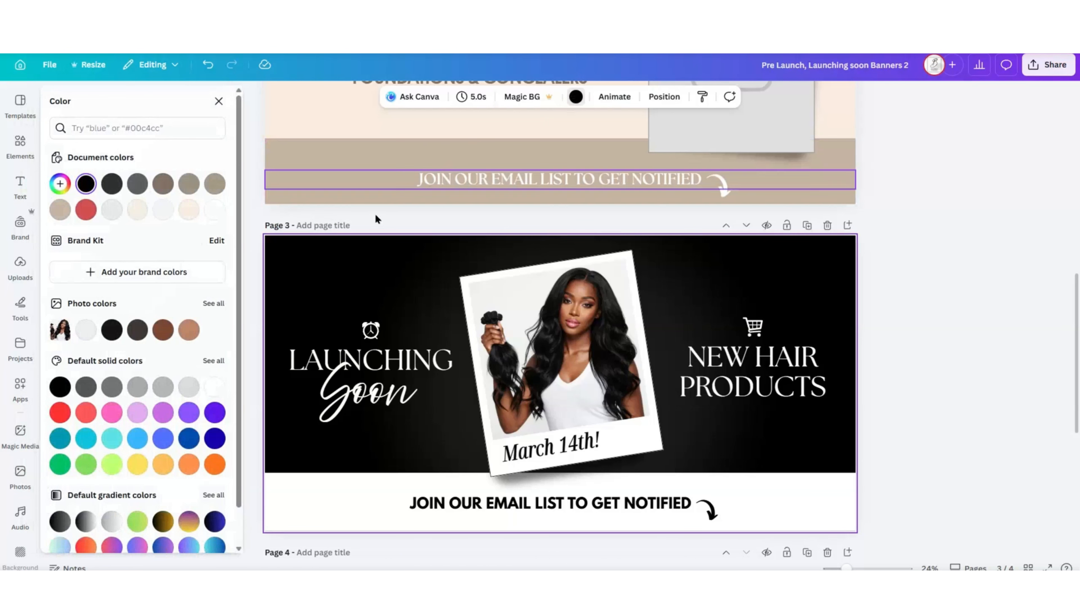
pyautogui.click(60, 183)
pyautogui.click(58, 248)
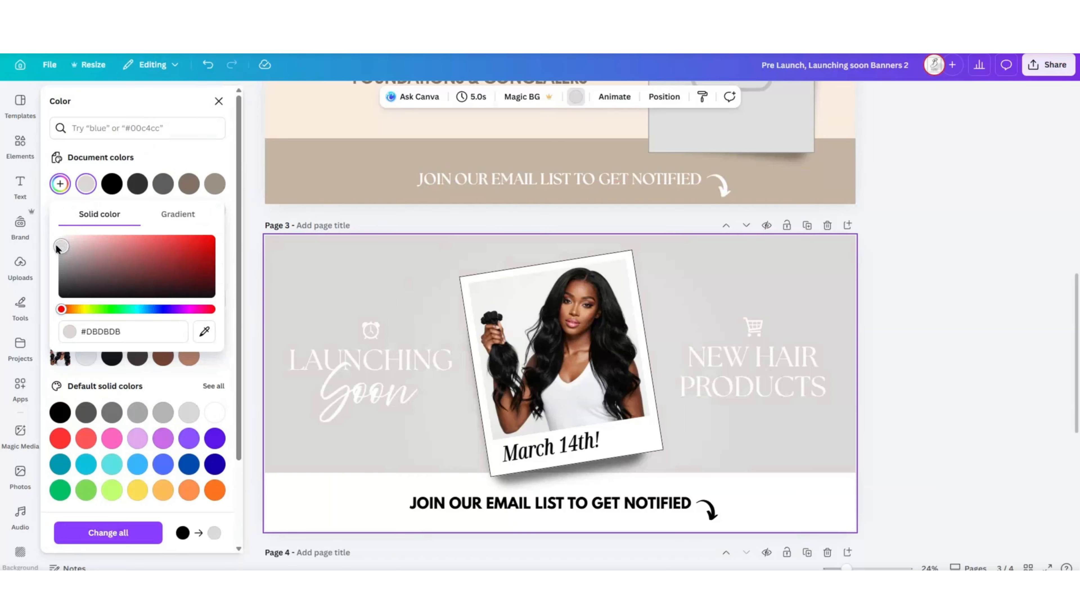
# Step: Recolor the LAUNCHING Soon and NEW HAIR PRODUCTS texts and their clock and cart icons black
pyautogui.click(317, 355)
pyautogui.click(467, 96)
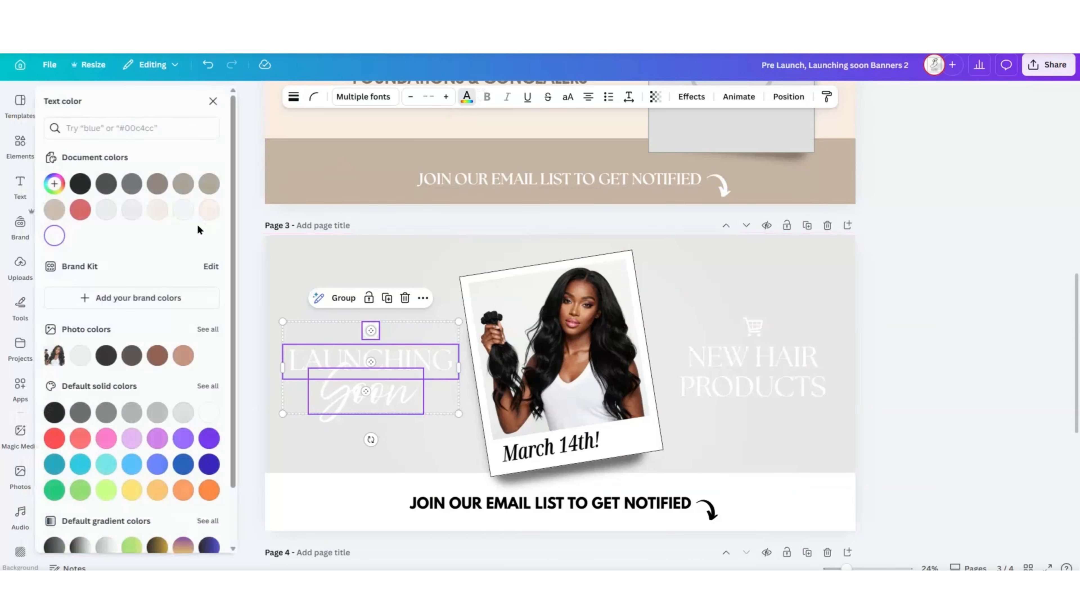
pyautogui.click(86, 183)
pyautogui.click(808, 383)
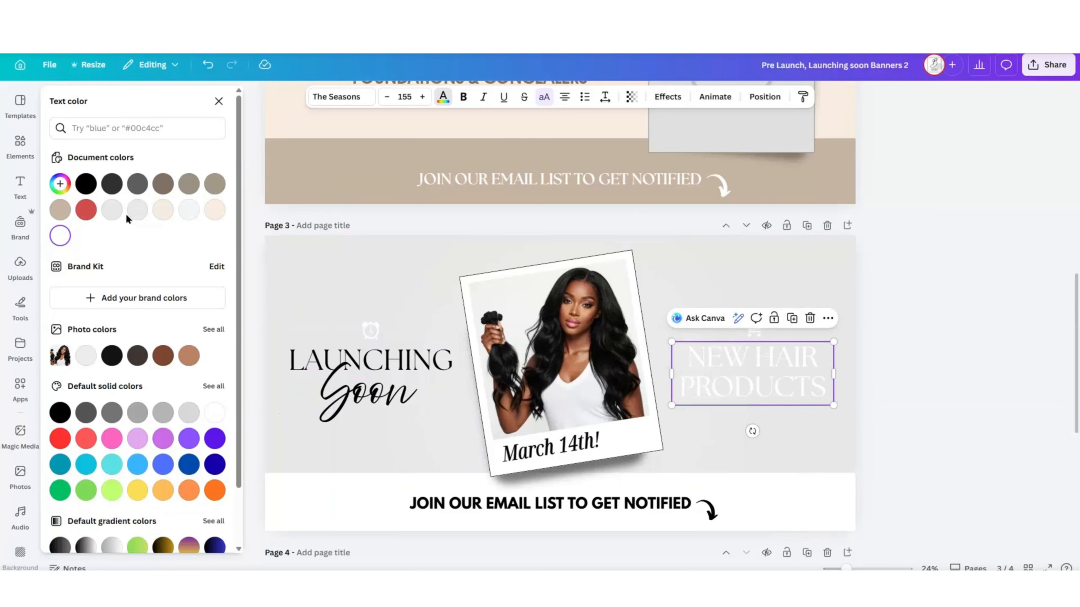
pyautogui.click(86, 185)
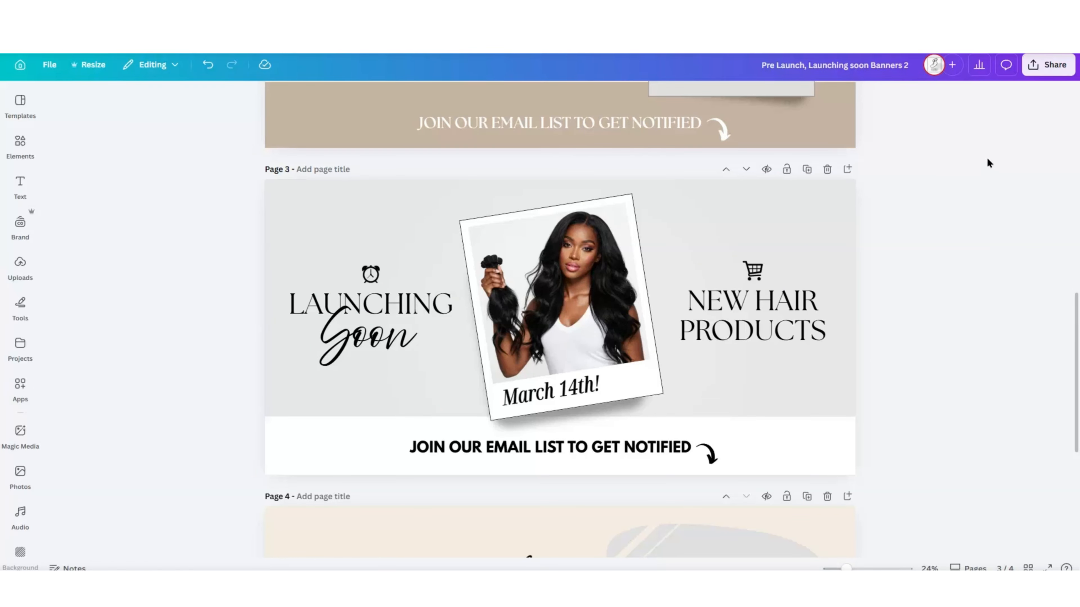
# Step: Download only the current page, page 3, of the banner design as a PNG
pyautogui.click(1048, 65)
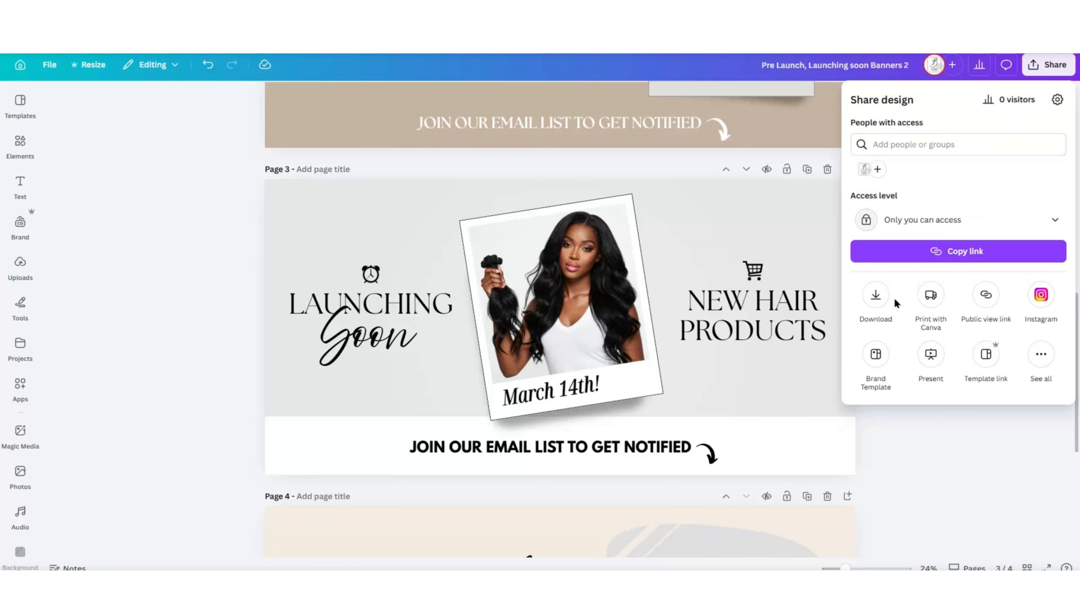
pyautogui.click(877, 299)
pyautogui.click(1051, 294)
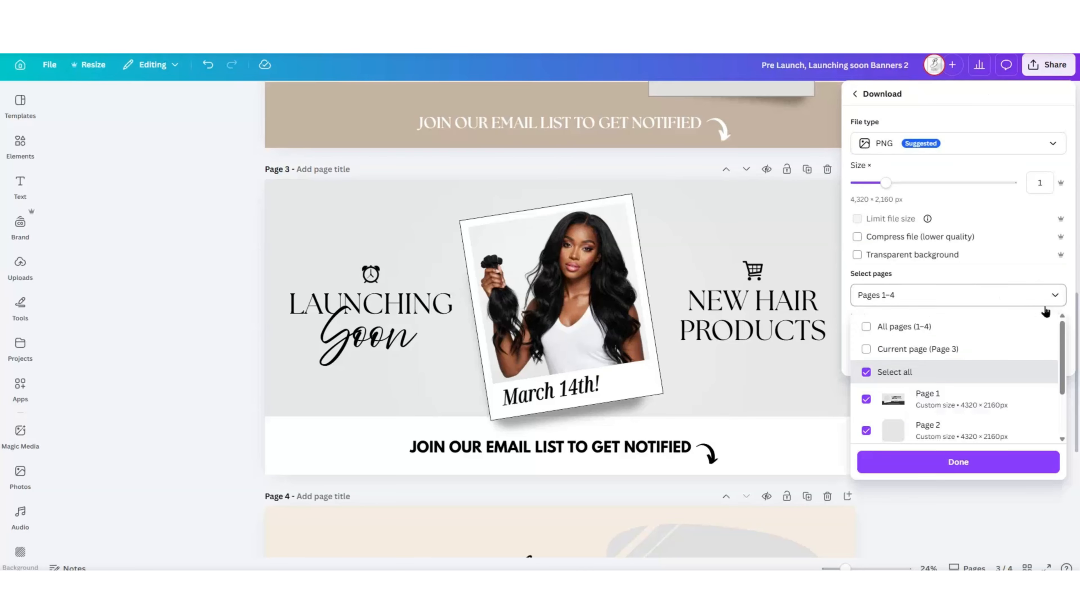
pyautogui.click(981, 350)
pyautogui.click(952, 463)
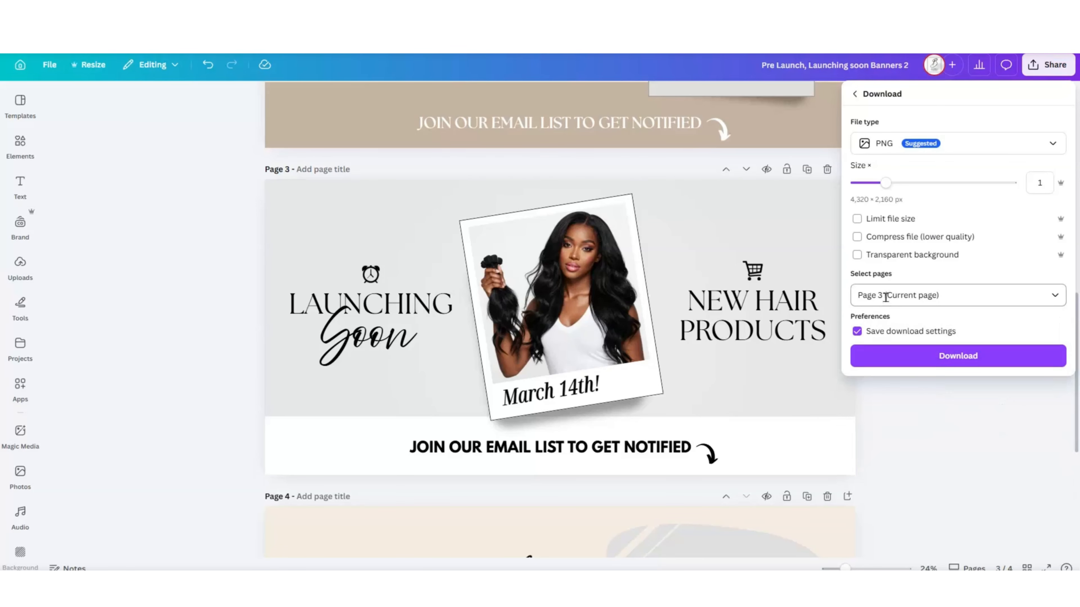
pyautogui.click(966, 357)
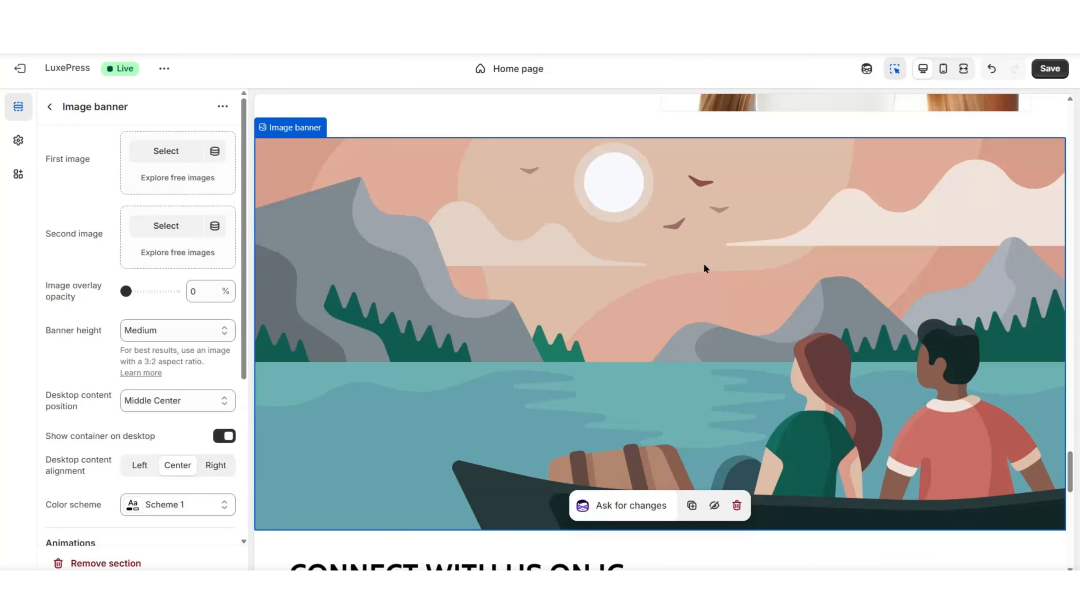
# Step: Back in the Shopify theme editor, set the downloaded launching soon PNG as the Image banner's first image
pyautogui.scroll(-1, 703, 264)
pyautogui.scroll(1, 685, 259)
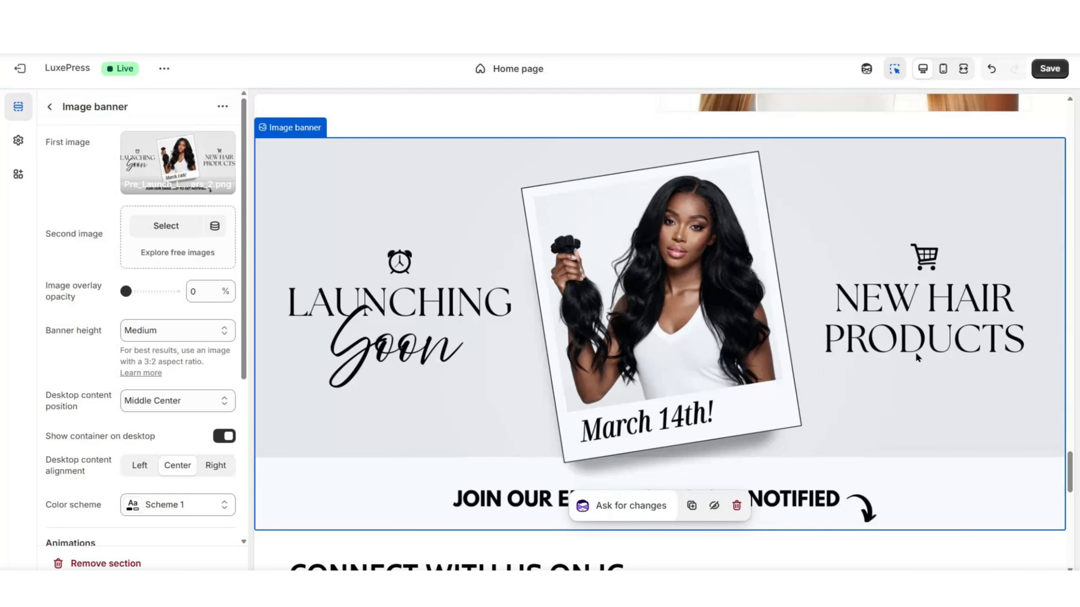
pyautogui.scroll(-1, 916, 352)
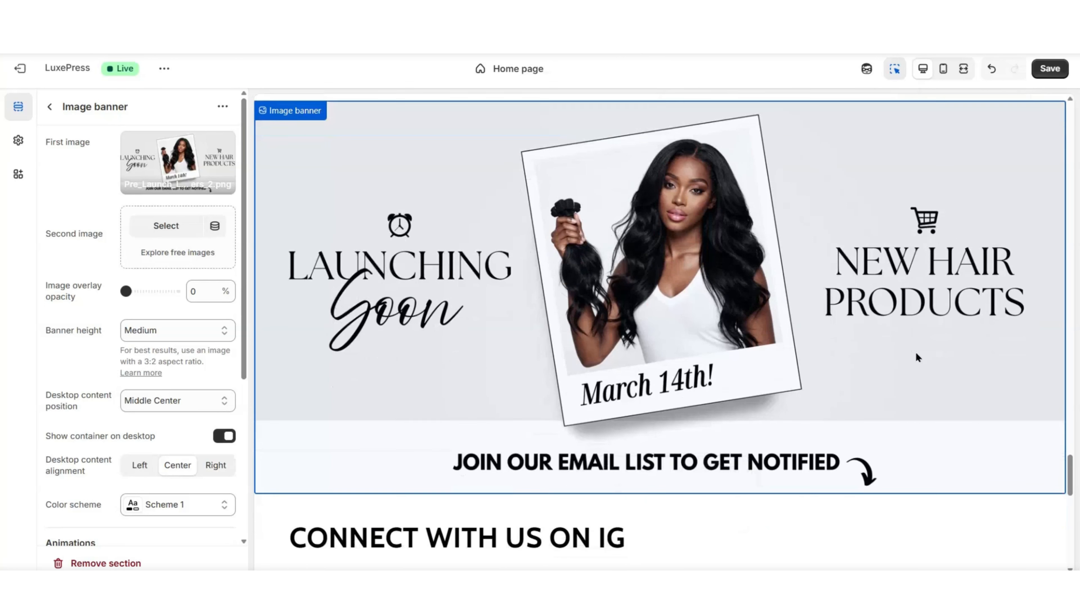
pyautogui.scroll(1, 978, 404)
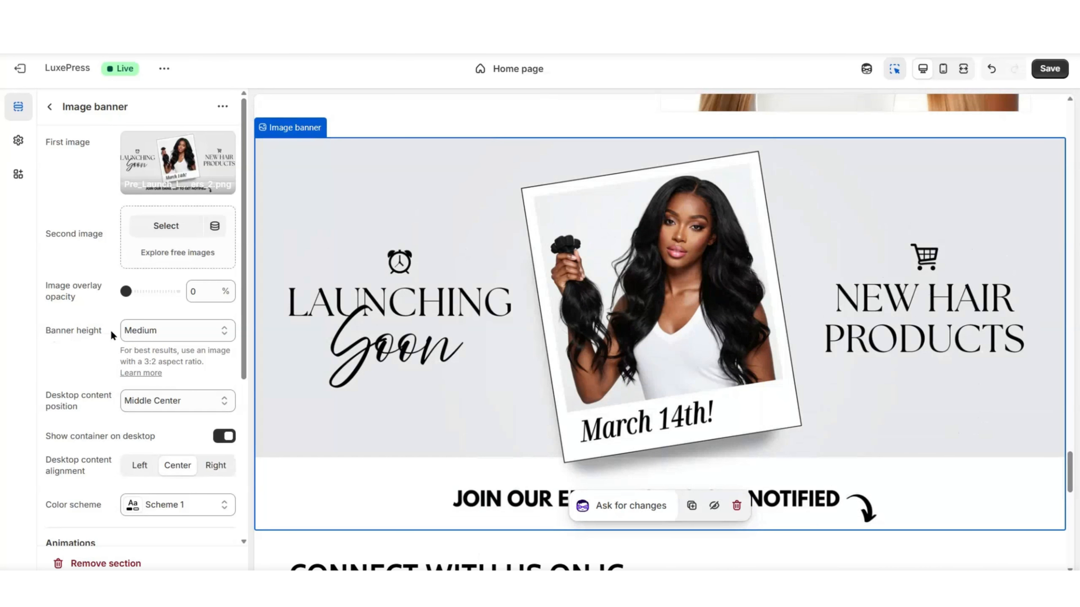
# Step: Set the banner height to Adapt to first image and preview the section in the full-width view
pyautogui.click(145, 331)
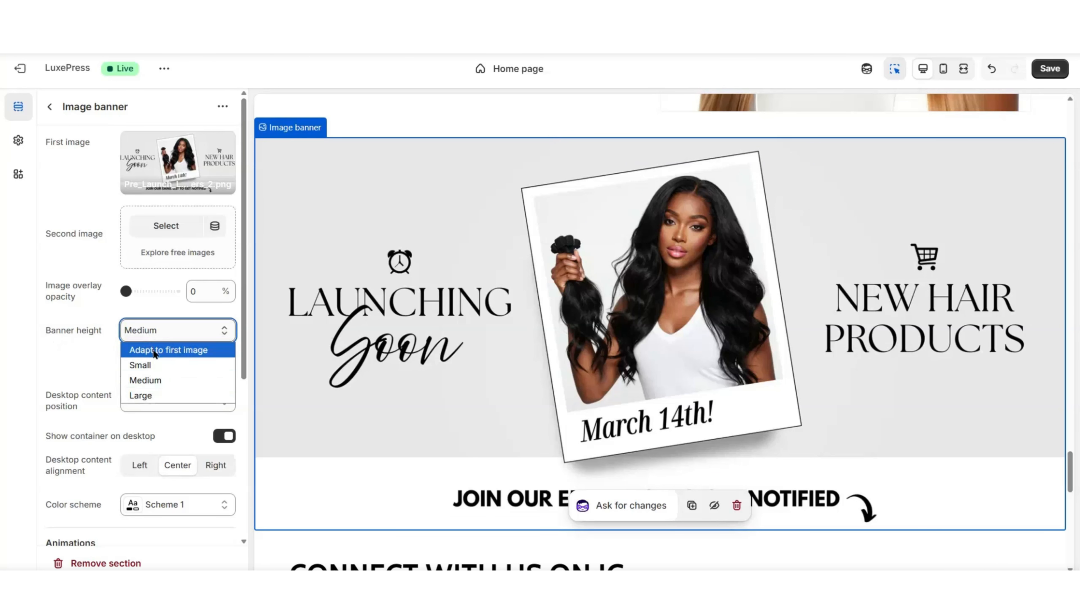
pyautogui.click(153, 350)
pyautogui.click(965, 73)
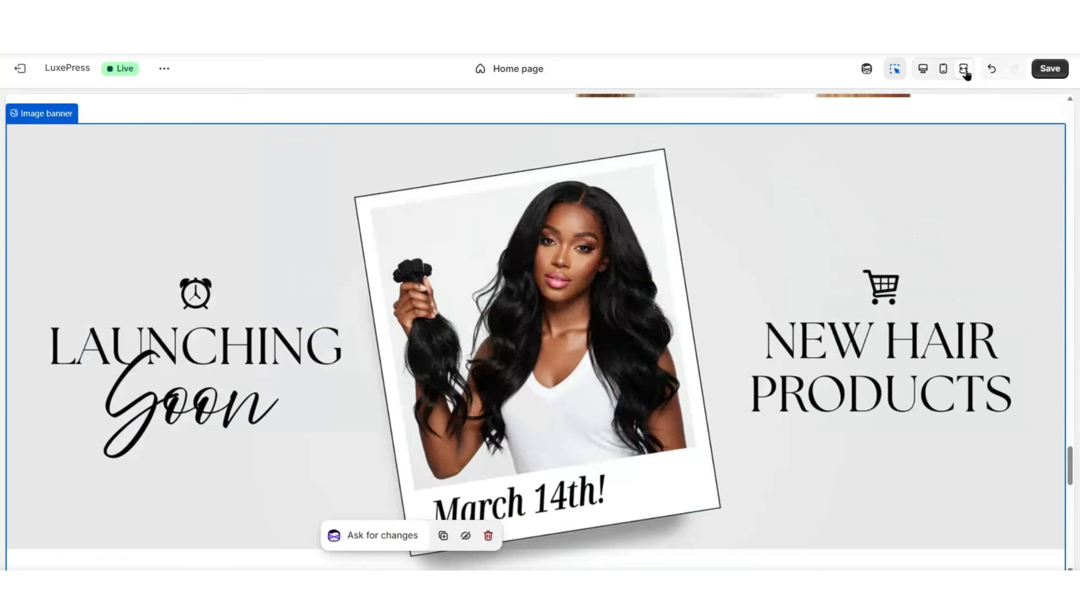
# Step: Add an Email signup section between the launching soon image banner and the CONNECT WITH US ON IG section
pyautogui.scroll(-5, 1071, 210)
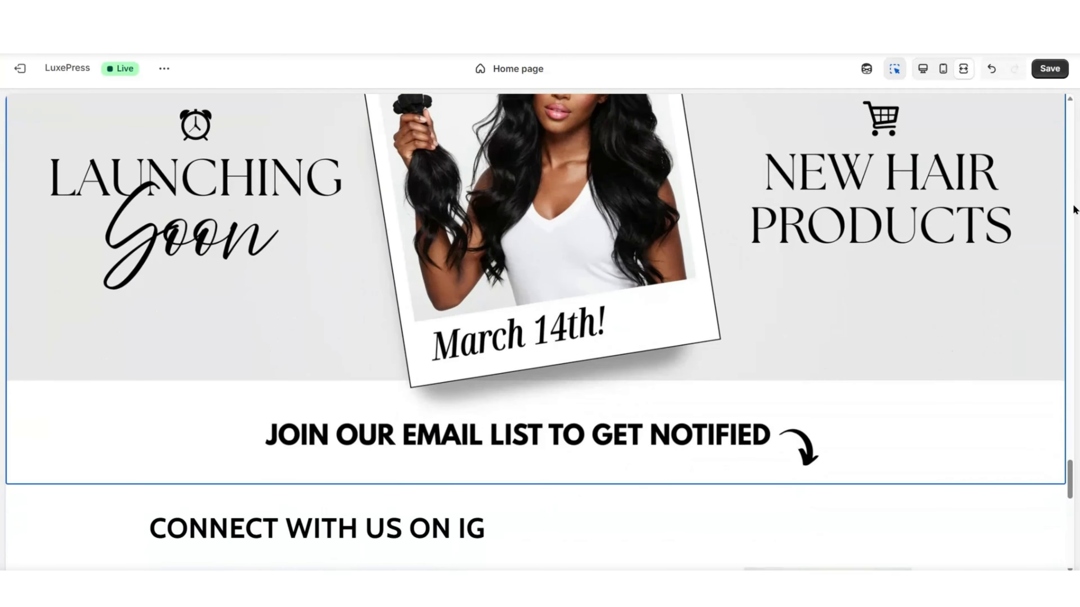
pyautogui.scroll(8, 1074, 209)
pyautogui.scroll(-6, 1075, 209)
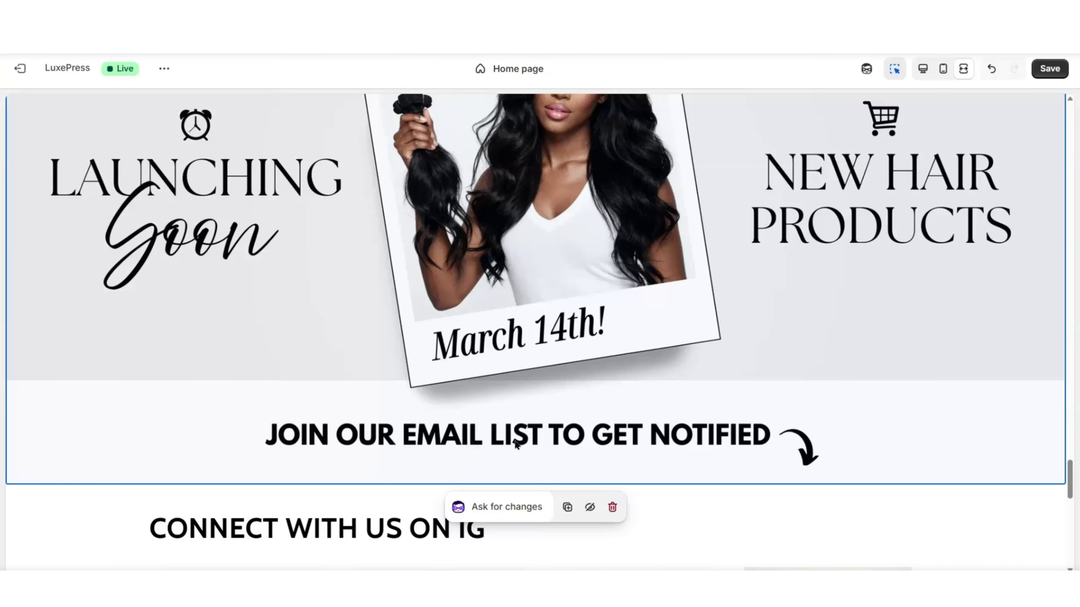
pyautogui.scroll(3, 666, 451)
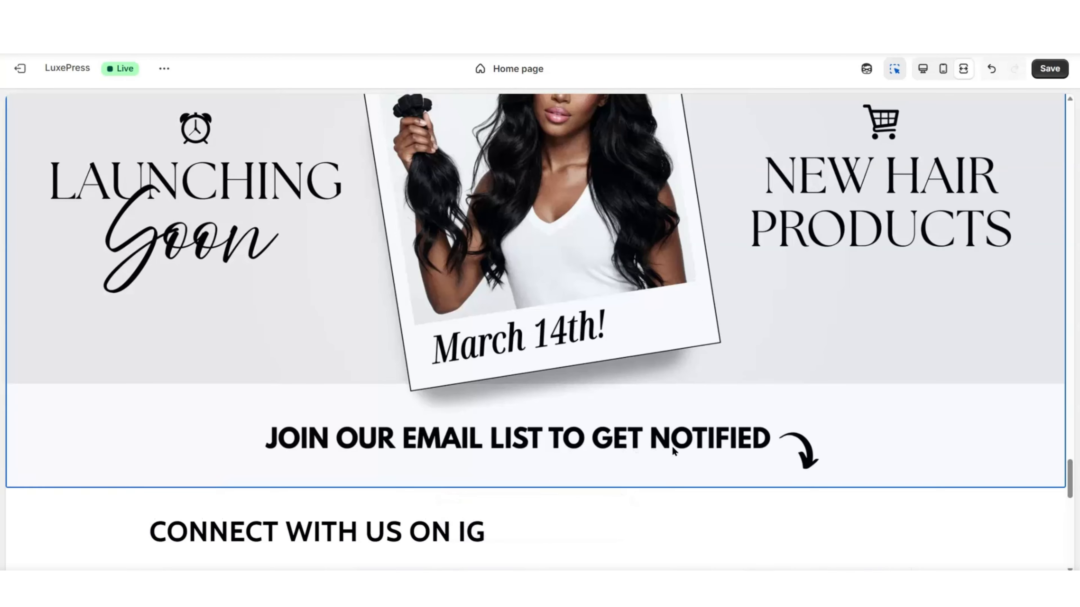
pyautogui.scroll(-4, 545, 436)
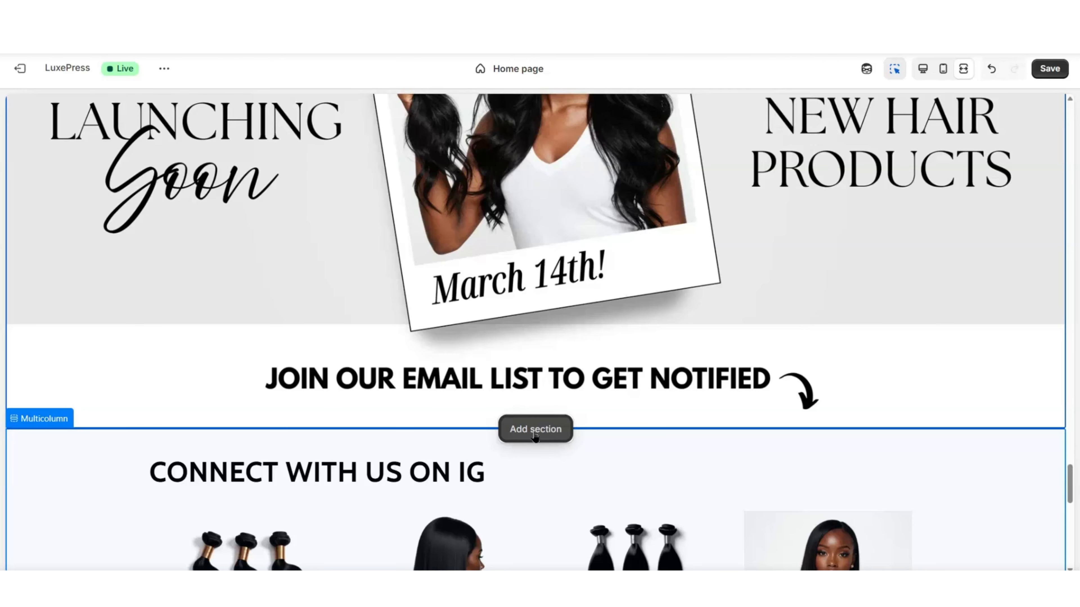
pyautogui.click(534, 433)
pyautogui.scroll(-2, 434, 264)
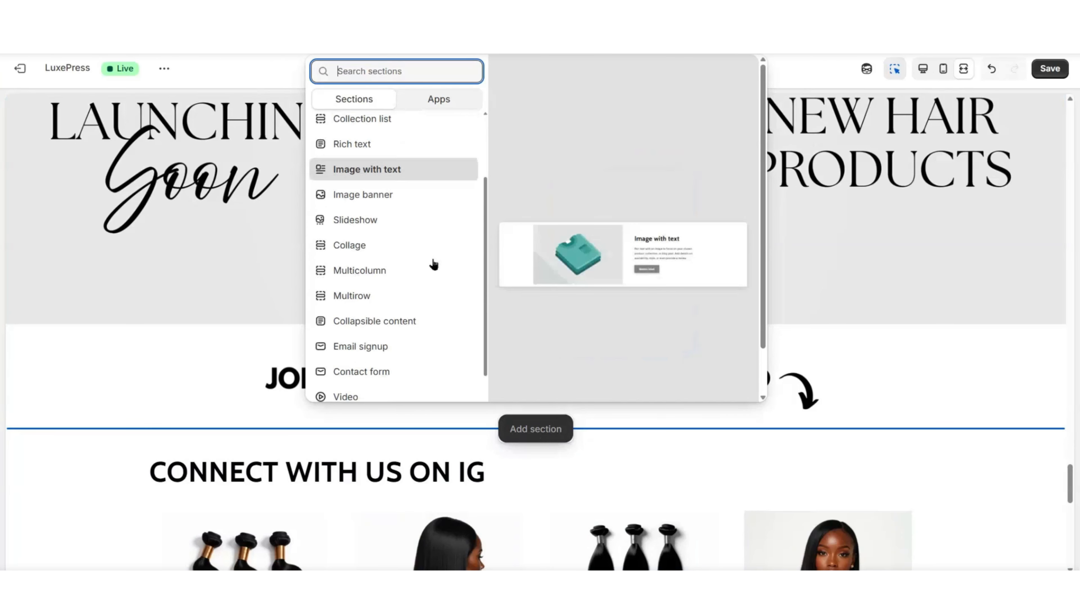
pyautogui.scroll(-3, 434, 265)
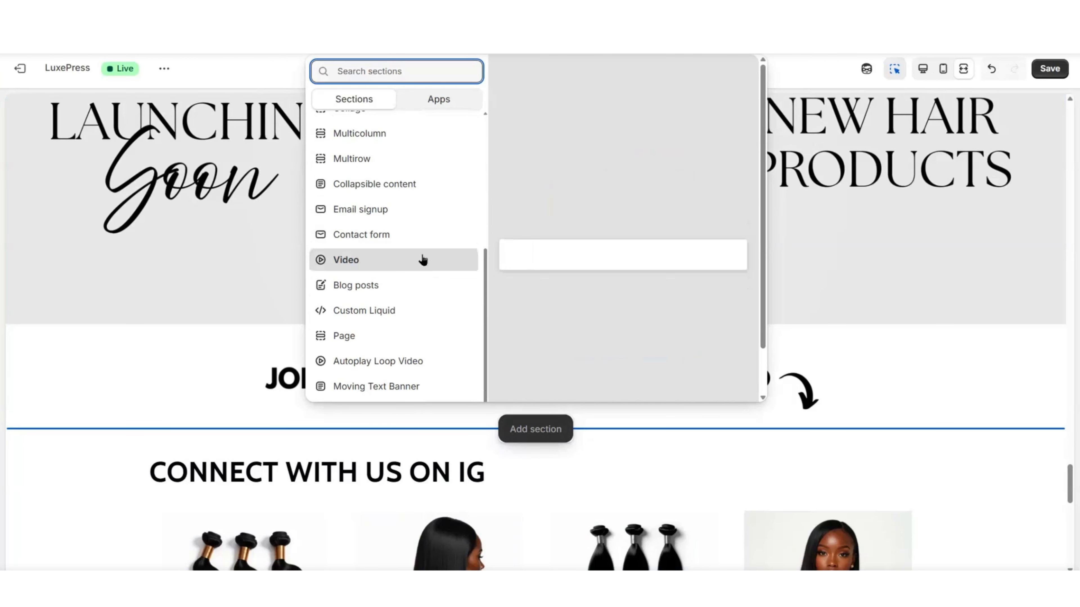
pyautogui.click(408, 217)
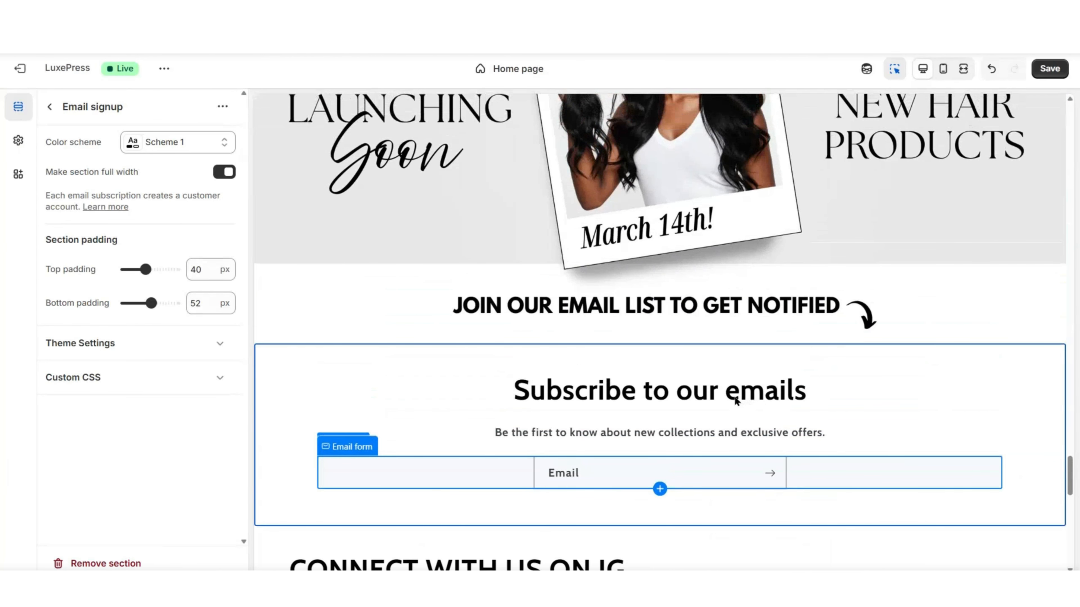
# Step: Remove the "Subscribe to our emails" heading block from the Email signup section
pyautogui.click(707, 394)
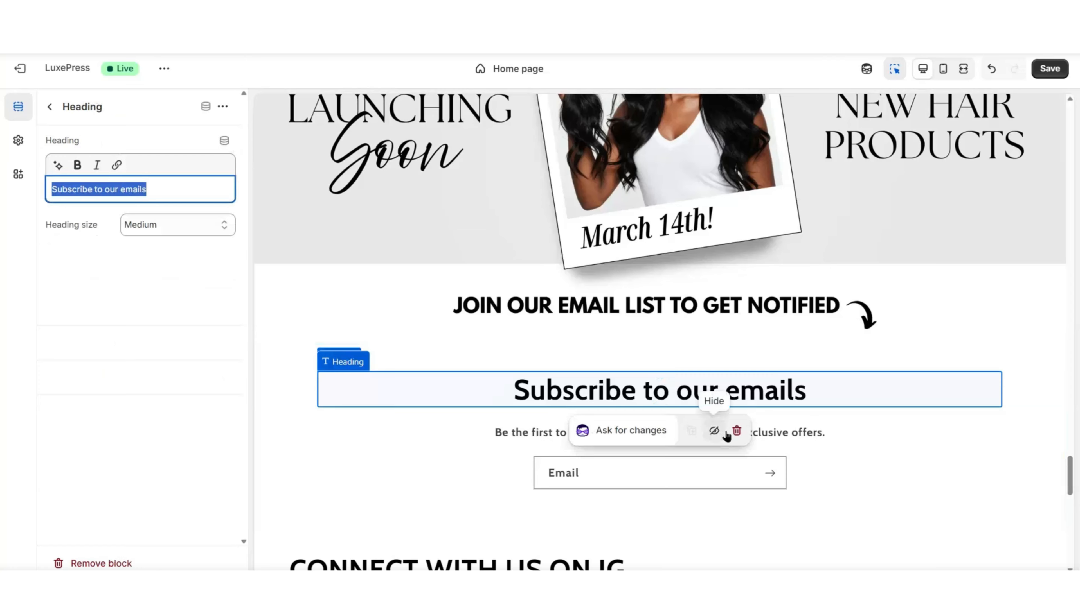
pyautogui.click(735, 429)
pyautogui.click(348, 385)
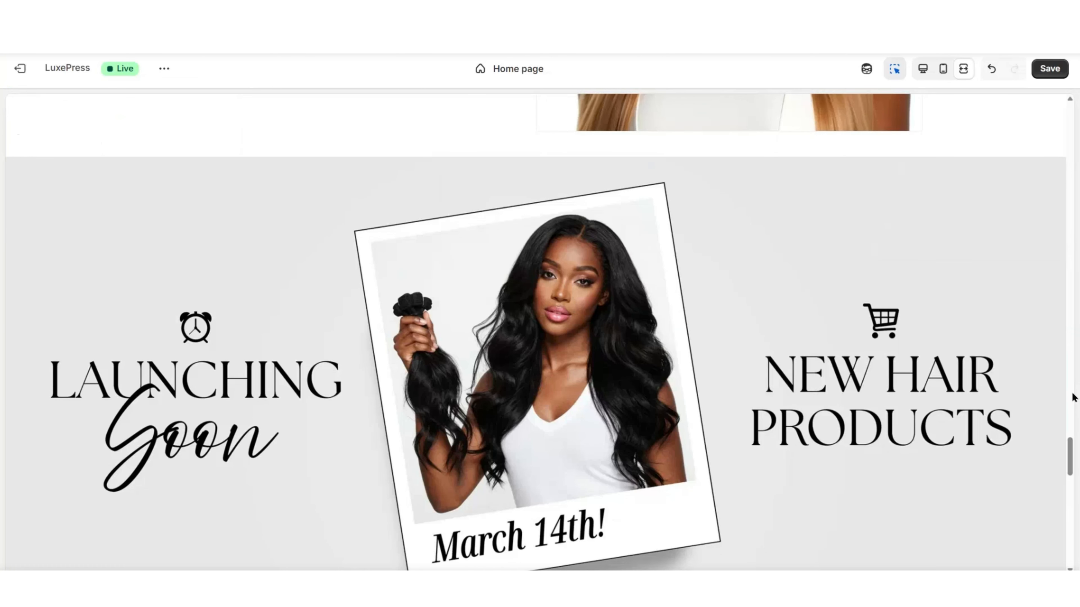
# Step: Review how the launching soon banner and the email signup form look together in the full-width view, including the Email field
pyautogui.scroll(-2, 1073, 398)
pyautogui.scroll(-2, 1073, 398)
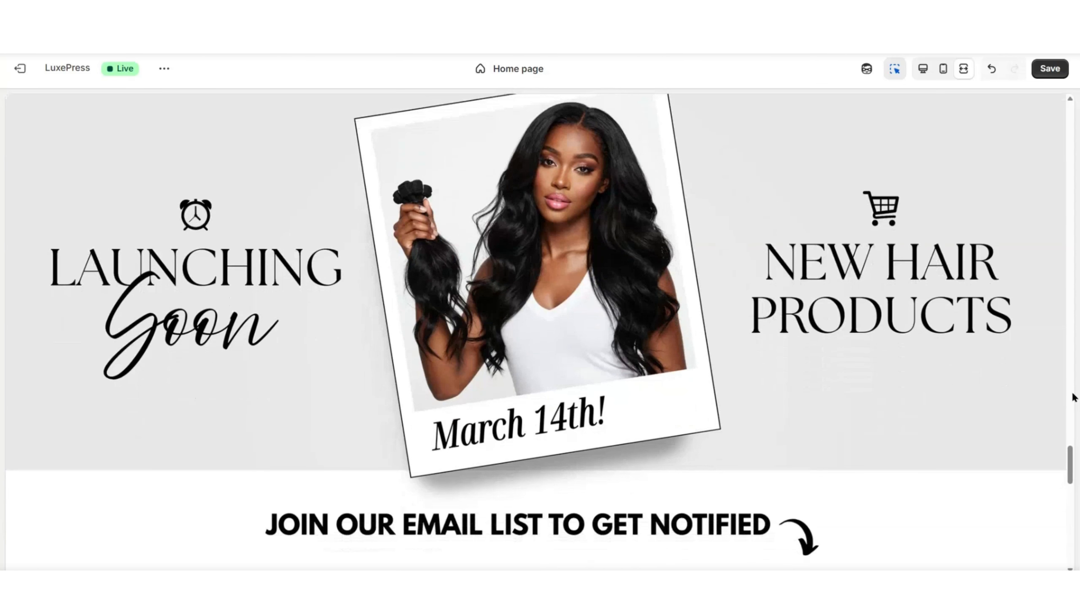
pyautogui.scroll(-5, 1073, 397)
pyautogui.scroll(-4, 1073, 397)
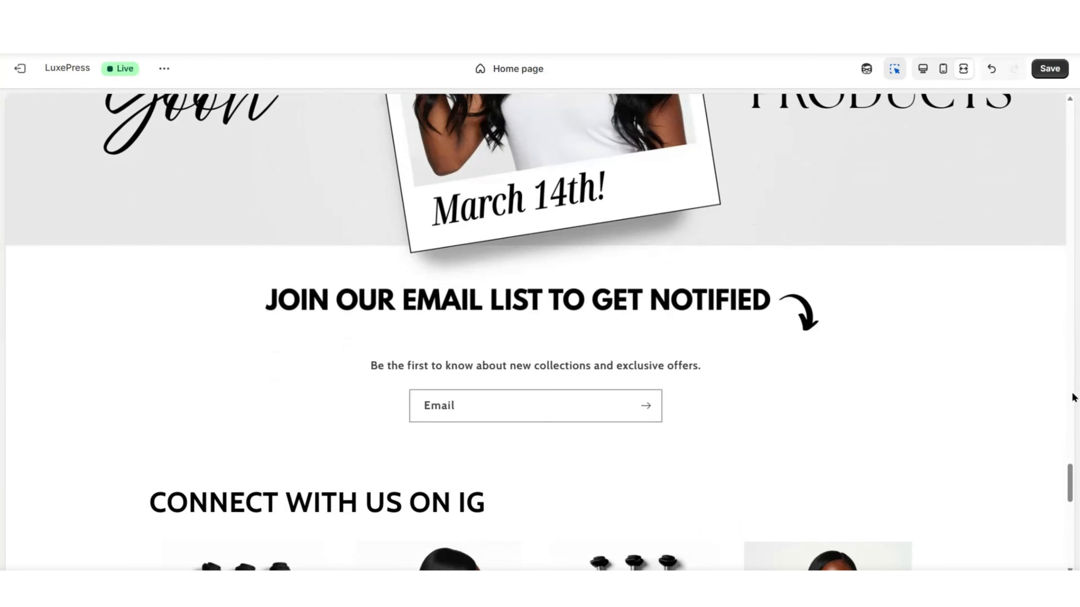
pyautogui.click(469, 350)
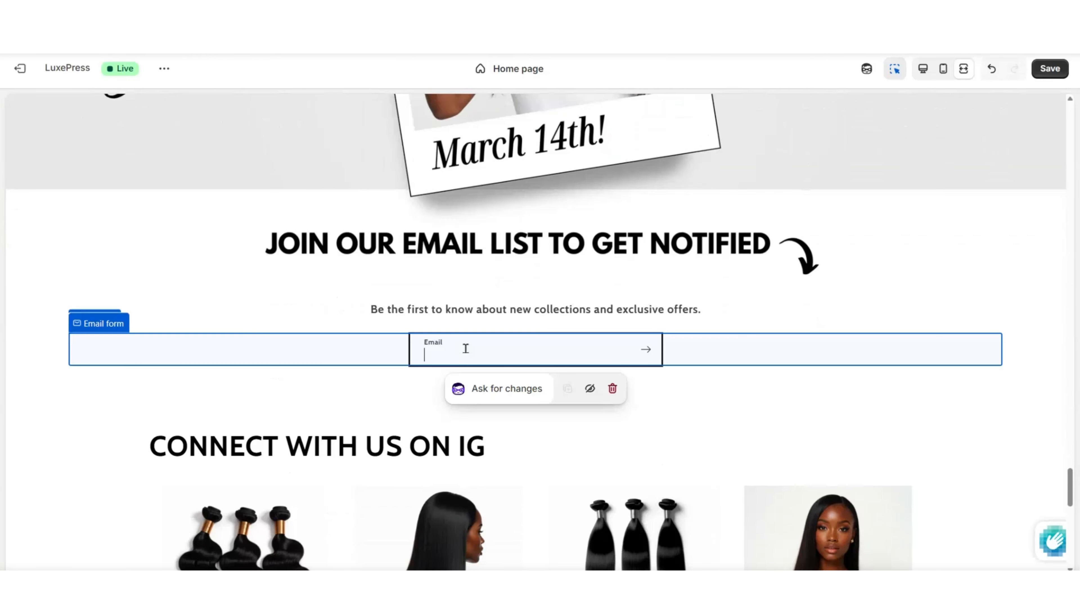
pyautogui.scroll(3, 1074, 420)
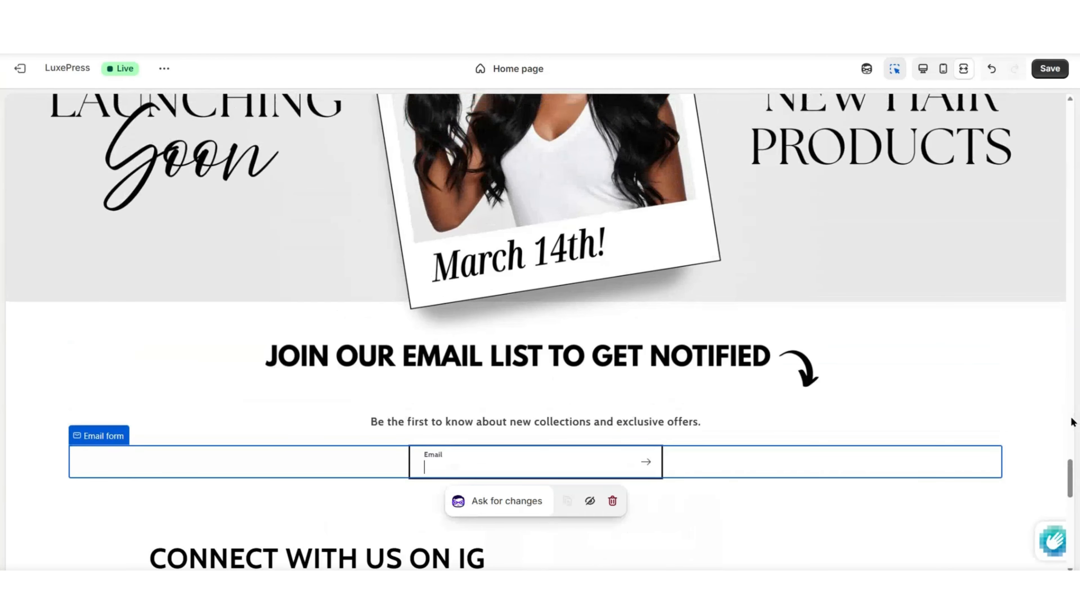
pyautogui.scroll(10, 1071, 422)
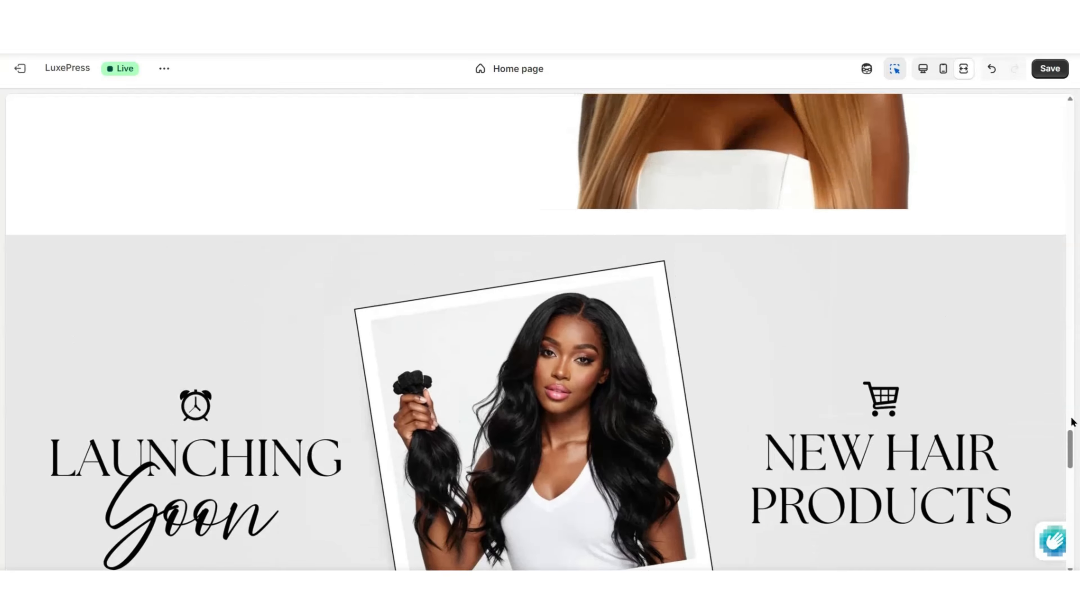
pyautogui.scroll(9, 1072, 422)
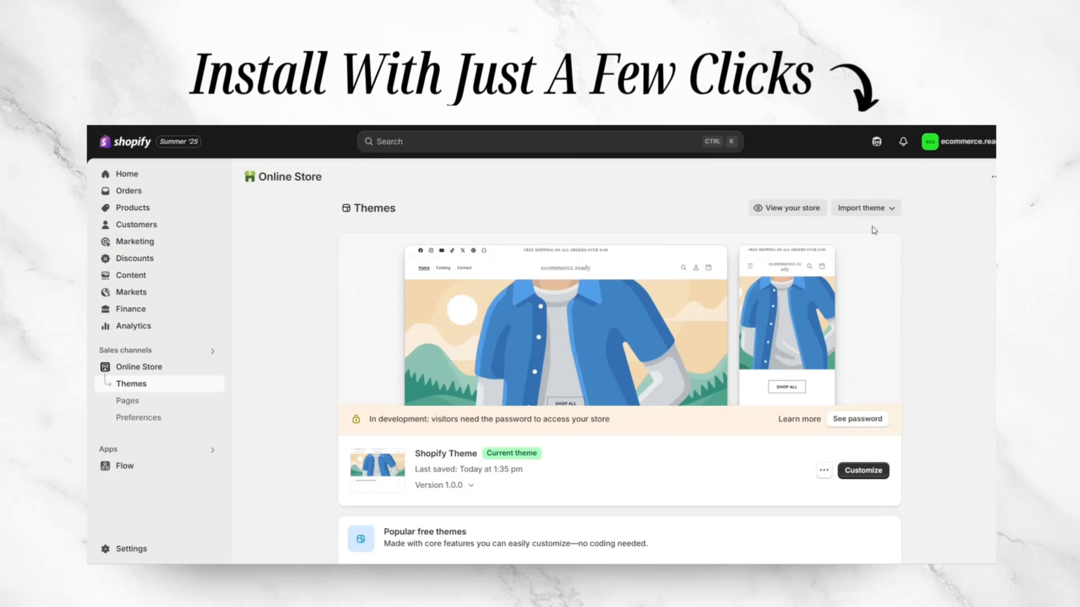
# Step: In the Shopify admin's Themes page, import the theme file ShopifyTheme.zip.zip by uploading it as a zip file
pyautogui.click(863, 208)
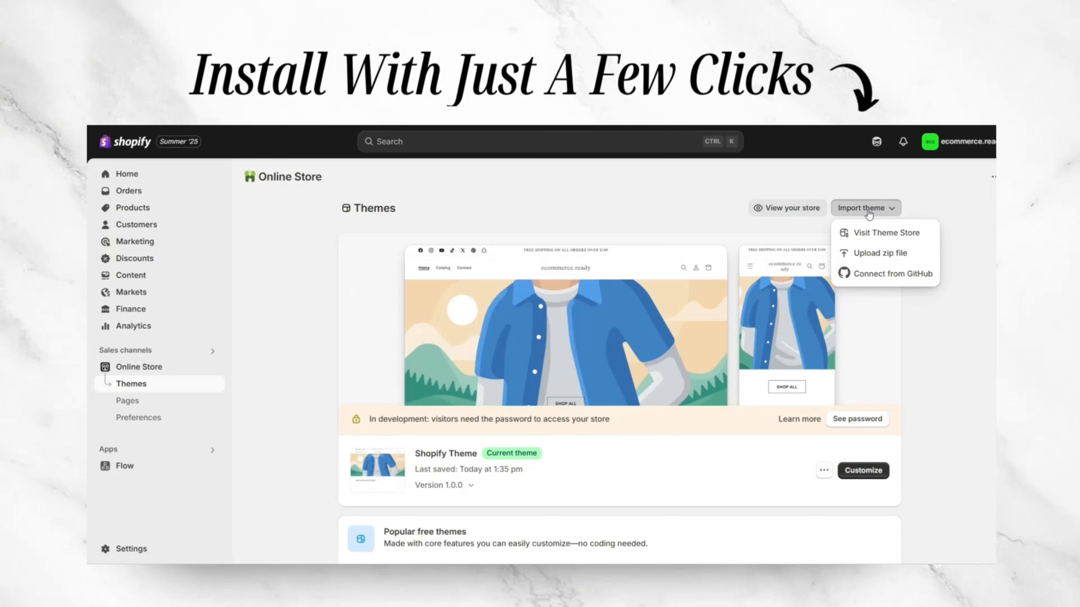
pyautogui.click(877, 252)
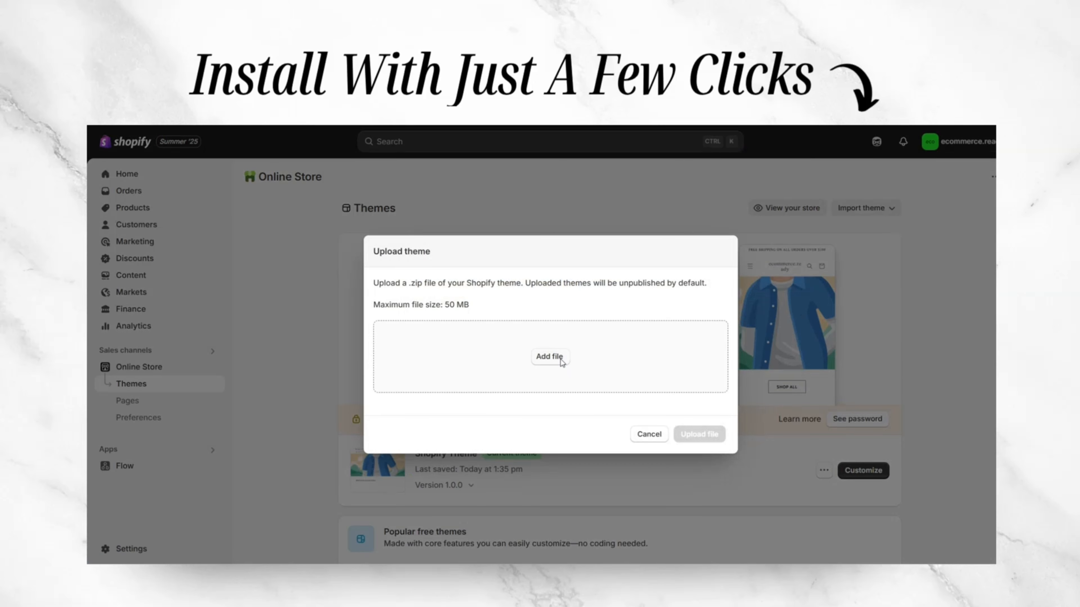
pyautogui.click(710, 434)
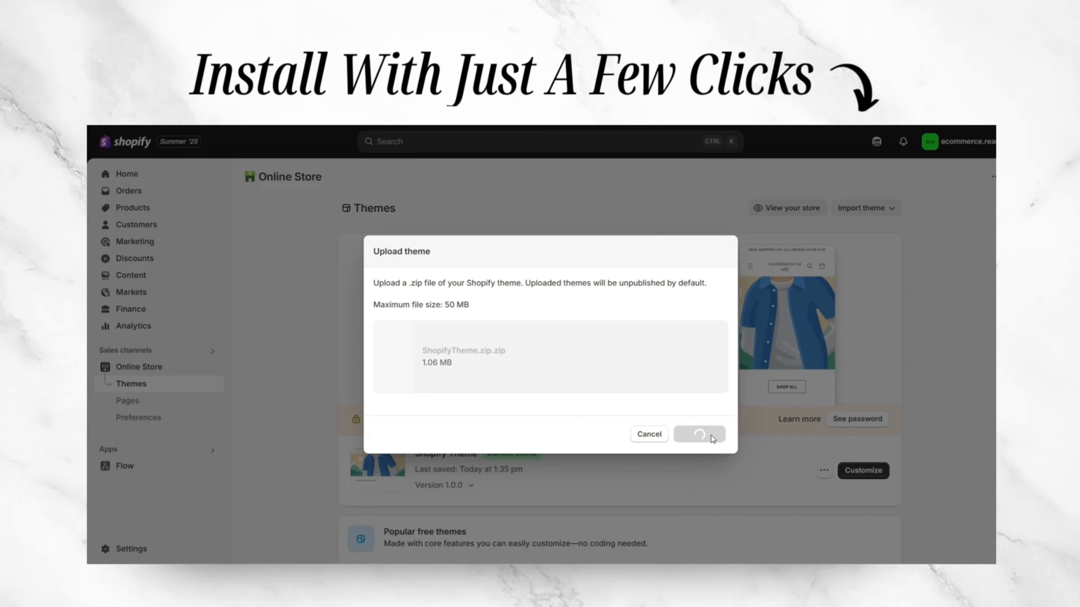